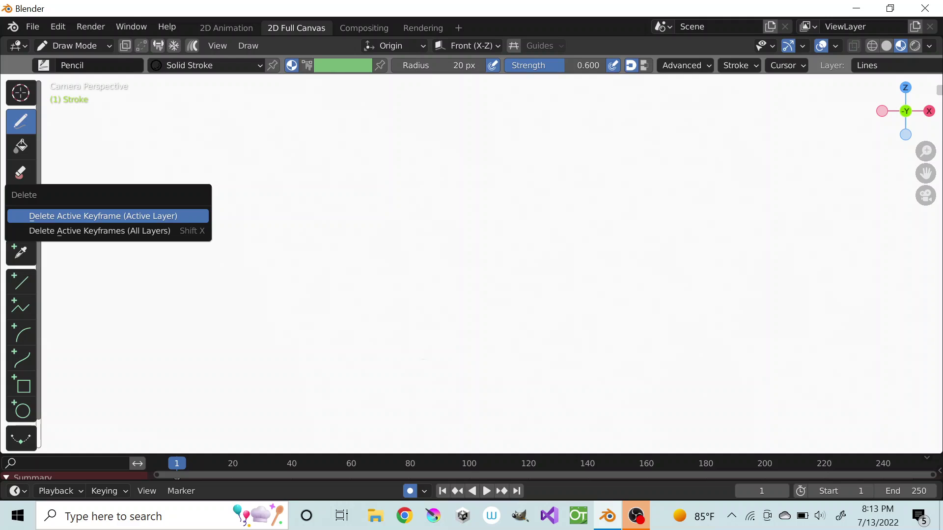
Dismiss the keyframe menu, then sketch the wavy head curve, back line and right-side strokes.
{"action": "left_click", "coordinate": [98, 217]}
{"action": "mouse_move", "coordinate": [244, 176]}
{"action": "left_mouse_down"}
{"action": "mouse_move", "coordinate": [351, 185]}
{"action": "mouse_move", "coordinate": [477, 147]}
{"action": "left_mouse_up"}
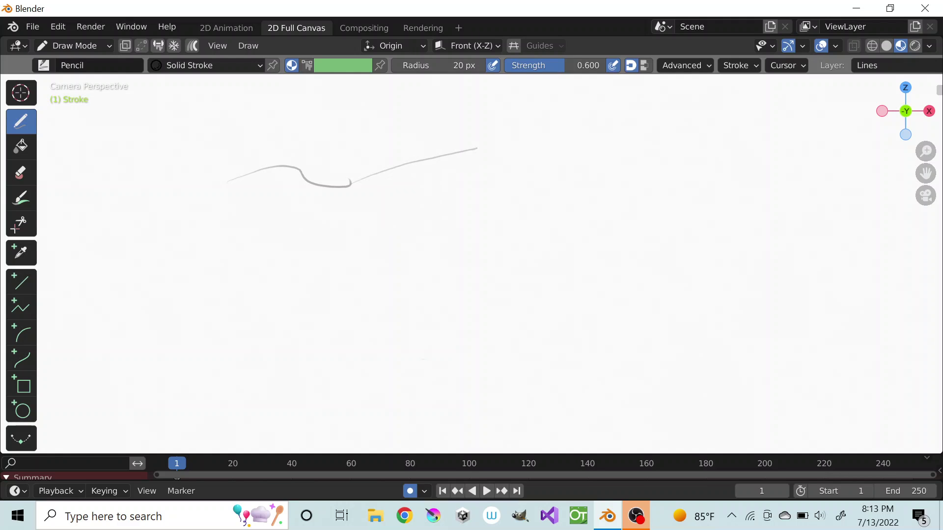
{"action": "mouse_move", "coordinate": [378, 181]}
{"action": "left_mouse_down"}
{"action": "mouse_move", "coordinate": [522, 152]}
{"action": "mouse_move", "coordinate": [684, 214]}
{"action": "mouse_move", "coordinate": [496, 267]}
{"action": "left_mouse_up"}
{"action": "mouse_move", "coordinate": [426, 270]}
{"action": "left_mouse_down"}
{"action": "mouse_move", "coordinate": [547, 257]}
{"action": "mouse_move", "coordinate": [416, 213]}
{"action": "mouse_move", "coordinate": [406, 193]}
{"action": "mouse_move", "coordinate": [236, 275]}
{"action": "mouse_move", "coordinate": [338, 167]}
{"action": "mouse_move", "coordinate": [442, 127]}
{"action": "mouse_move", "coordinate": [626, 122]}
{"action": "left_mouse_up"}
{"action": "mouse_move", "coordinate": [477, 157]}
{"action": "left_mouse_down"}
{"action": "mouse_move", "coordinate": [614, 126]}
{"action": "mouse_move", "coordinate": [533, 149]}
{"action": "mouse_move", "coordinate": [753, 146]}
{"action": "left_mouse_up"}
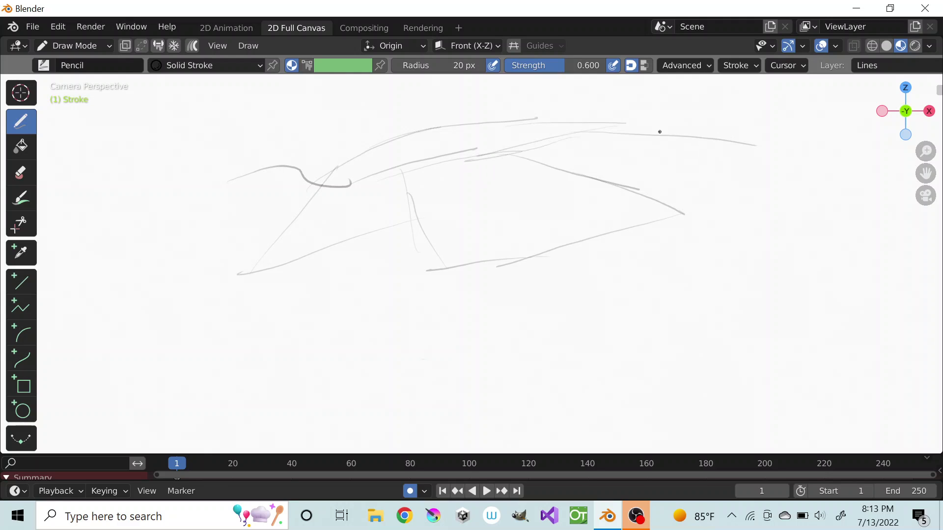
{"action": "left_click_drag", "start_coordinate": [656, 132], "coordinate": [812, 159]}
{"action": "left_click_drag", "start_coordinate": [636, 179], "coordinate": [753, 165]}
{"action": "left_click_drag", "start_coordinate": [601, 199], "coordinate": [681, 184]}
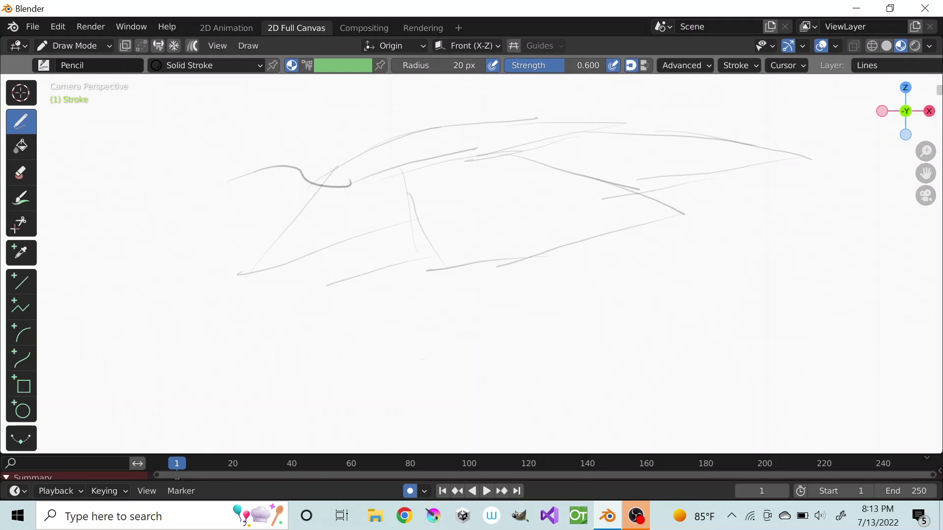
Sketch long gray body lines running down toward the lower left.
{"action": "left_click_drag", "start_coordinate": [413, 260], "coordinate": [227, 318]}
{"action": "mouse_move", "coordinate": [334, 277]}
{"action": "left_mouse_down"}
{"action": "mouse_move", "coordinate": [141, 333]}
{"action": "mouse_move", "coordinate": [349, 187]}
{"action": "left_mouse_up"}
{"action": "left_click_drag", "start_coordinate": [281, 224], "coordinate": [346, 183]}
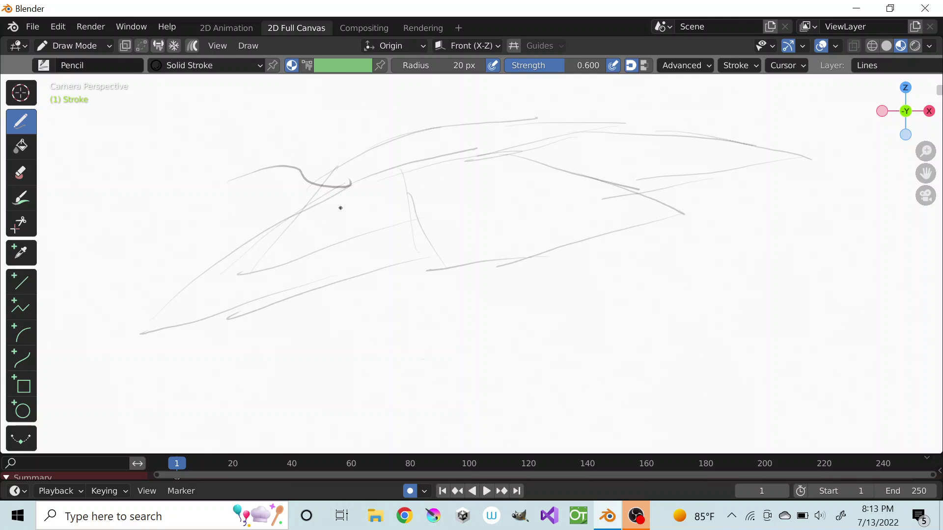
{"action": "left_click_drag", "start_coordinate": [349, 279], "coordinate": [272, 335]}
{"action": "left_click_drag", "start_coordinate": [308, 293], "coordinate": [233, 398]}
{"action": "left_click_drag", "start_coordinate": [235, 313], "coordinate": [233, 391]}
Sketch rough fins below the body at the right and lower middle.
{"action": "mouse_move", "coordinate": [555, 249]}
{"action": "left_mouse_down"}
{"action": "mouse_move", "coordinate": [621, 301]}
{"action": "mouse_move", "coordinate": [623, 343]}
{"action": "mouse_move", "coordinate": [539, 284]}
{"action": "mouse_move", "coordinate": [494, 273]}
{"action": "left_mouse_up"}
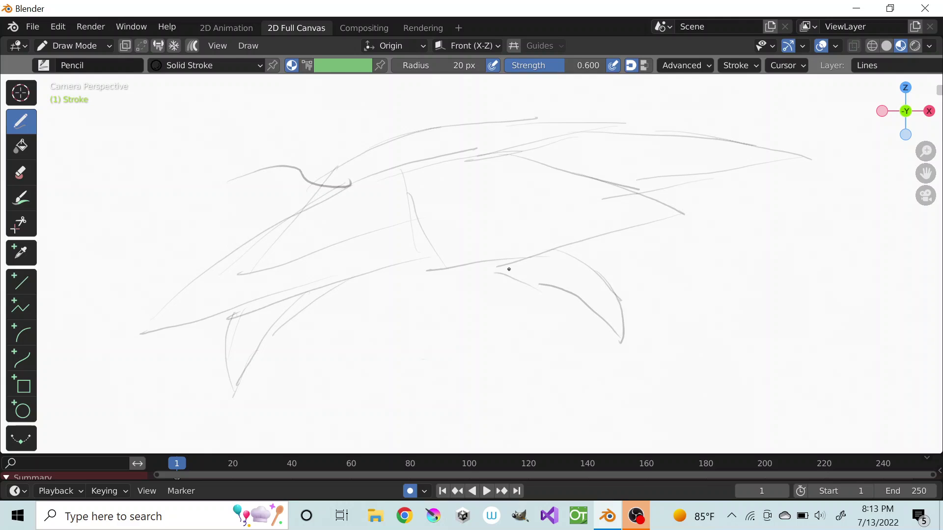
{"action": "left_click_drag", "start_coordinate": [742, 170], "coordinate": [739, 290]}
{"action": "mouse_move", "coordinate": [762, 257]}
{"action": "left_mouse_down"}
{"action": "mouse_move", "coordinate": [729, 295]}
{"action": "mouse_move", "coordinate": [704, 226]}
{"action": "left_mouse_up"}
{"action": "left_click_drag", "start_coordinate": [674, 197], "coordinate": [696, 228]}
{"action": "left_click_drag", "start_coordinate": [384, 270], "coordinate": [381, 350]}
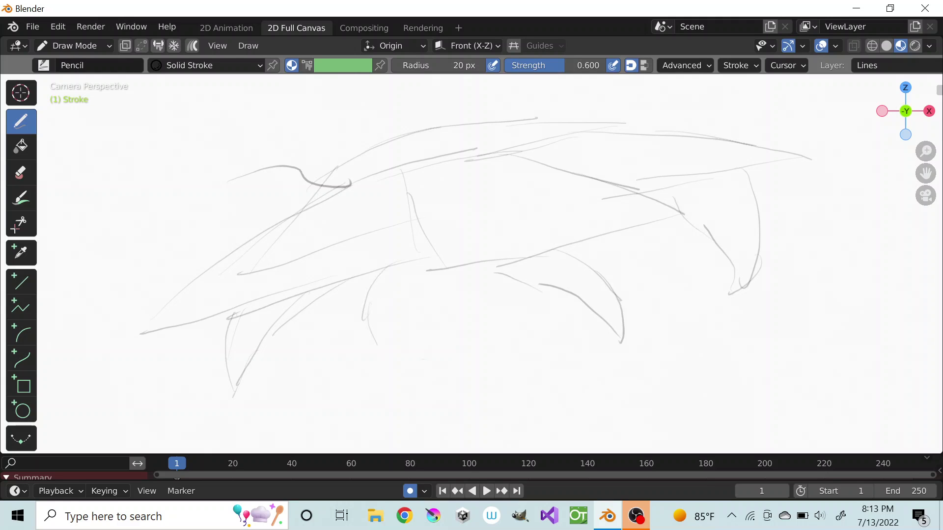
{"action": "left_click_drag", "start_coordinate": [418, 283], "coordinate": [388, 334]}
{"action": "left_click_drag", "start_coordinate": [446, 266], "coordinate": [412, 308]}
Add faint strokes and a long hooked curve on the upper left.
{"action": "left_click_drag", "start_coordinate": [362, 109], "coordinate": [459, 122]}
{"action": "left_click_drag", "start_coordinate": [196, 170], "coordinate": [156, 216]}
{"action": "mouse_move", "coordinate": [127, 265]}
{"action": "left_mouse_down"}
{"action": "mouse_move", "coordinate": [92, 272]}
{"action": "mouse_move", "coordinate": [93, 231]}
{"action": "mouse_move", "coordinate": [157, 149]}
{"action": "mouse_move", "coordinate": [242, 115]}
{"action": "mouse_move", "coordinate": [304, 112]}
{"action": "left_mouse_up"}
{"action": "mouse_move", "coordinate": [226, 195]}
{"action": "left_mouse_down"}
{"action": "mouse_move", "coordinate": [314, 162]}
{"action": "mouse_move", "coordinate": [168, 271]}
{"action": "mouse_move", "coordinate": [71, 300]}
{"action": "mouse_move", "coordinate": [103, 149]}
{"action": "mouse_move", "coordinate": [217, 84]}
{"action": "mouse_move", "coordinate": [287, 78]}
{"action": "mouse_move", "coordinate": [333, 103]}
{"action": "left_mouse_up"}
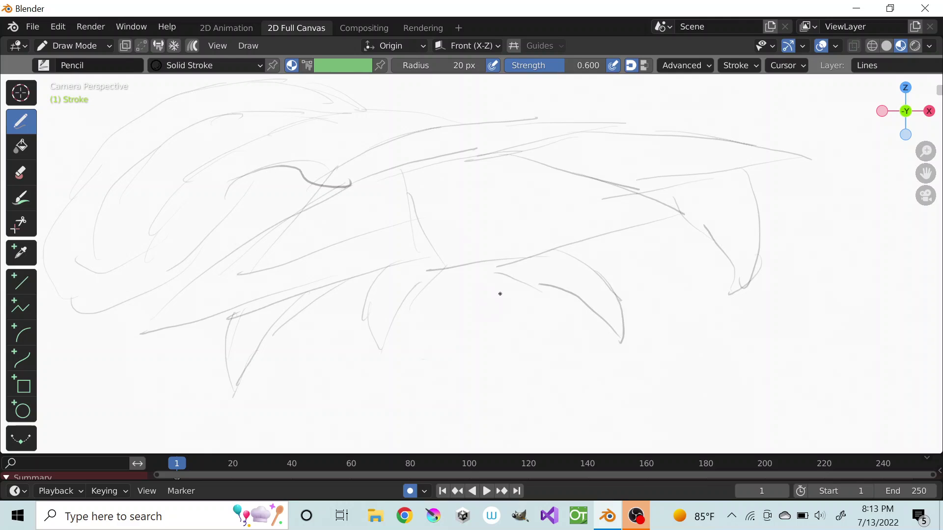
Sketch the lower body arcs and short strokes across the lower body.
{"action": "left_click_drag", "start_coordinate": [503, 347], "coordinate": [336, 395]}
{"action": "mouse_move", "coordinate": [437, 391]}
{"action": "left_mouse_down"}
{"action": "mouse_move", "coordinate": [211, 413]}
{"action": "mouse_move", "coordinate": [165, 358]}
{"action": "mouse_move", "coordinate": [204, 375]}
{"action": "mouse_move", "coordinate": [350, 358]}
{"action": "left_mouse_up"}
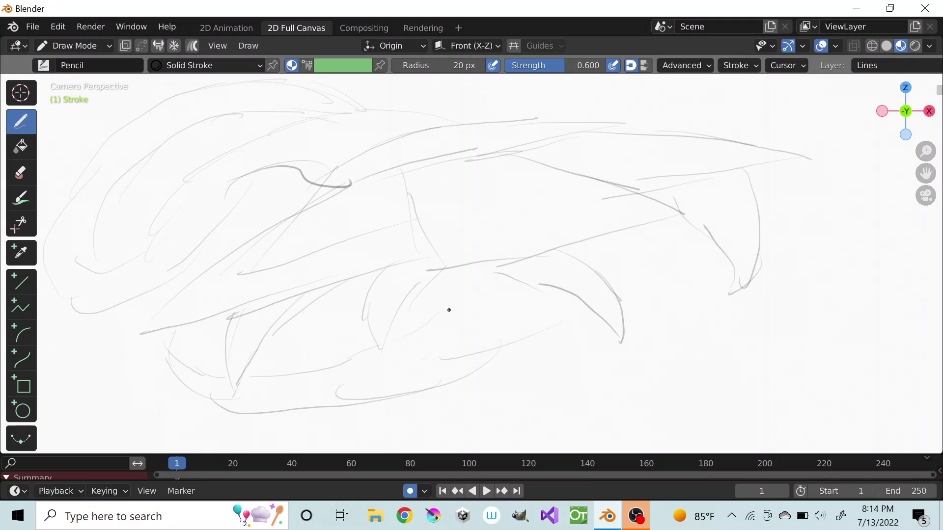
{"action": "left_click_drag", "start_coordinate": [446, 303], "coordinate": [492, 263]}
{"action": "left_click_drag", "start_coordinate": [561, 306], "coordinate": [543, 335]}
{"action": "mouse_move", "coordinate": [501, 210]}
{"action": "left_mouse_down"}
{"action": "mouse_move", "coordinate": [568, 216]}
{"action": "mouse_move", "coordinate": [521, 201]}
{"action": "mouse_move", "coordinate": [530, 228]}
{"action": "left_mouse_up"}
{"action": "right_click", "coordinate": [504, 221]}
Draw two small oval eyes, a tiny loop on the left and a V-shaped fin.
{"action": "mouse_move", "coordinate": [655, 143]}
{"action": "left_mouse_down"}
{"action": "mouse_move", "coordinate": [684, 150]}
{"action": "mouse_move", "coordinate": [657, 156]}
{"action": "left_mouse_up"}
{"action": "left_click_drag", "start_coordinate": [362, 208], "coordinate": [352, 220]}
{"action": "left_click_drag", "start_coordinate": [213, 285], "coordinate": [209, 293]}
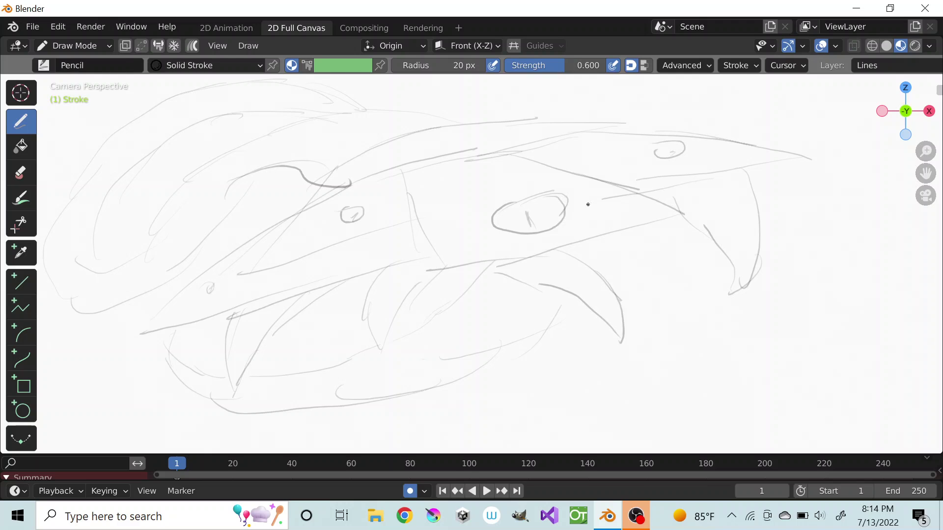
{"action": "mouse_move", "coordinate": [654, 227]}
{"action": "left_mouse_down"}
{"action": "mouse_move", "coordinate": [636, 296]}
{"action": "mouse_move", "coordinate": [614, 236]}
{"action": "left_mouse_up"}
Draw a box shape on the creature's back with vertical detail strokes mid-body.
{"action": "mouse_move", "coordinate": [610, 180]}
{"action": "left_mouse_down"}
{"action": "mouse_move", "coordinate": [491, 151]}
{"action": "mouse_move", "coordinate": [541, 126]}
{"action": "mouse_move", "coordinate": [609, 116]}
{"action": "left_mouse_up"}
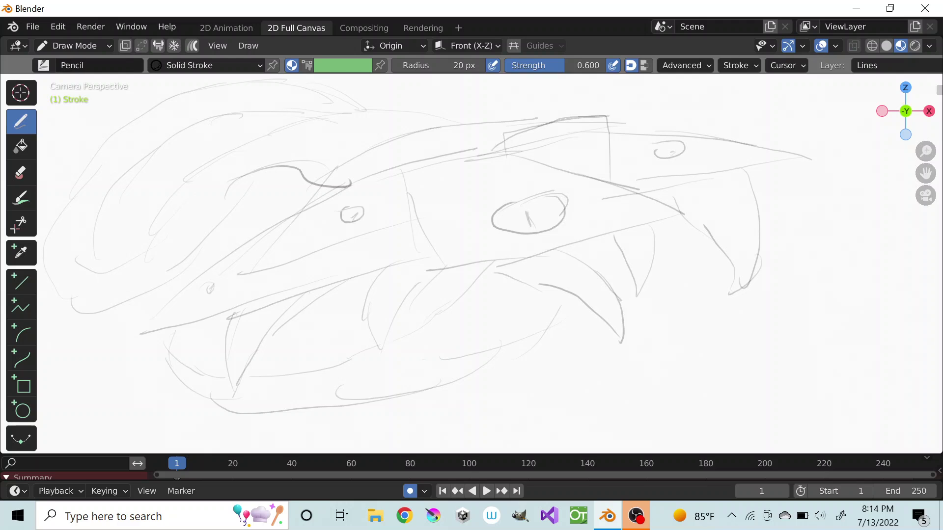
{"action": "mouse_move", "coordinate": [502, 139]}
{"action": "left_mouse_down"}
{"action": "mouse_move", "coordinate": [505, 112]}
{"action": "mouse_move", "coordinate": [603, 107]}
{"action": "mouse_move", "coordinate": [485, 123]}
{"action": "mouse_move", "coordinate": [592, 103]}
{"action": "mouse_move", "coordinate": [605, 140]}
{"action": "left_mouse_up"}
{"action": "left_click_drag", "start_coordinate": [609, 106], "coordinate": [606, 141]}
{"action": "left_click_drag", "start_coordinate": [425, 210], "coordinate": [425, 247]}
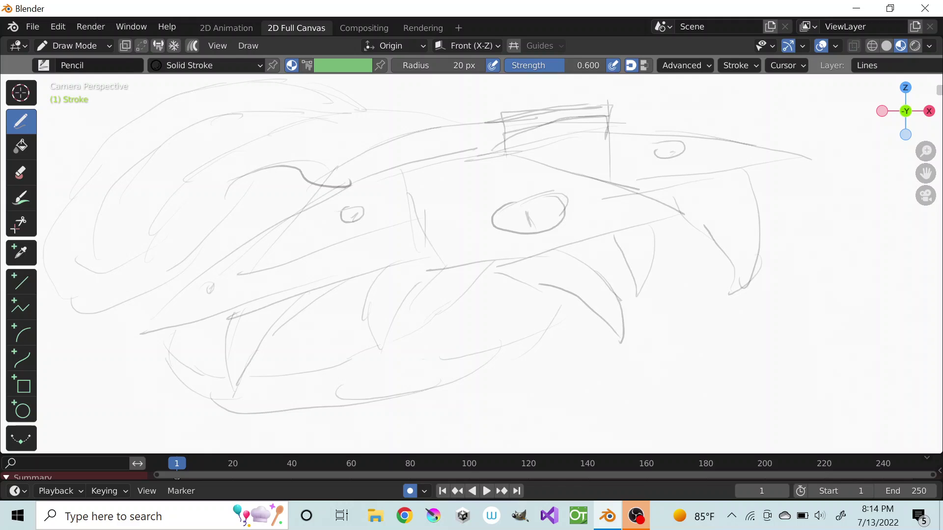
{"action": "mouse_move", "coordinate": [414, 182]}
{"action": "left_mouse_down"}
{"action": "mouse_move", "coordinate": [425, 209]}
{"action": "mouse_move", "coordinate": [403, 143]}
{"action": "left_mouse_up"}
{"action": "mouse_move", "coordinate": [398, 143]}
{"action": "left_mouse_down"}
{"action": "mouse_move", "coordinate": [399, 165]}
{"action": "mouse_move", "coordinate": [411, 172]}
{"action": "left_mouse_up"}
Add angled, diagonal and zigzag detail lines near the head.
{"action": "mouse_move", "coordinate": [302, 176]}
{"action": "left_mouse_down"}
{"action": "mouse_move", "coordinate": [230, 240]}
{"action": "mouse_move", "coordinate": [230, 299]}
{"action": "left_mouse_up"}
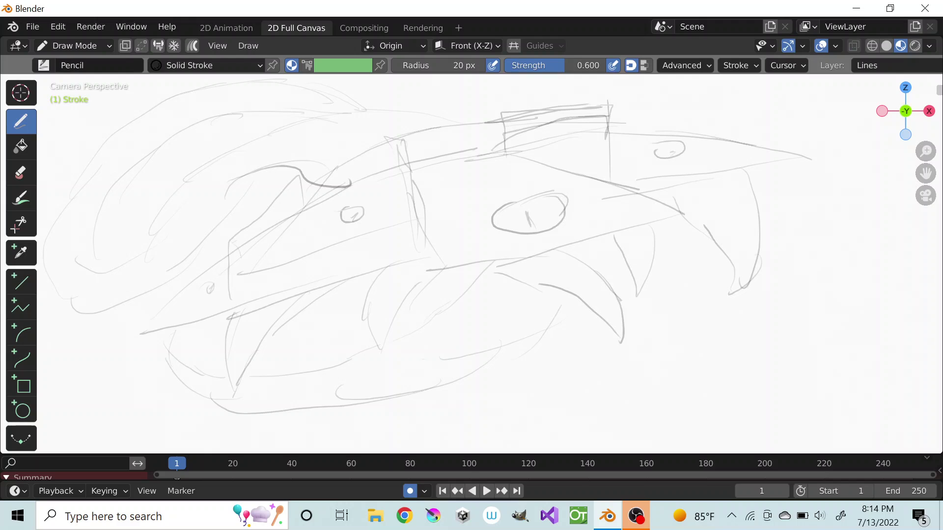
{"action": "mouse_move", "coordinate": [234, 240]}
{"action": "left_mouse_down"}
{"action": "mouse_move", "coordinate": [261, 226]}
{"action": "mouse_move", "coordinate": [299, 179]}
{"action": "left_mouse_up"}
{"action": "mouse_move", "coordinate": [242, 237]}
{"action": "left_mouse_down"}
{"action": "mouse_move", "coordinate": [293, 190]}
{"action": "mouse_move", "coordinate": [266, 256]}
{"action": "left_mouse_up"}
{"action": "mouse_move", "coordinate": [278, 216]}
{"action": "left_mouse_down"}
{"action": "mouse_move", "coordinate": [289, 228]}
{"action": "mouse_move", "coordinate": [304, 215]}
{"action": "left_mouse_up"}
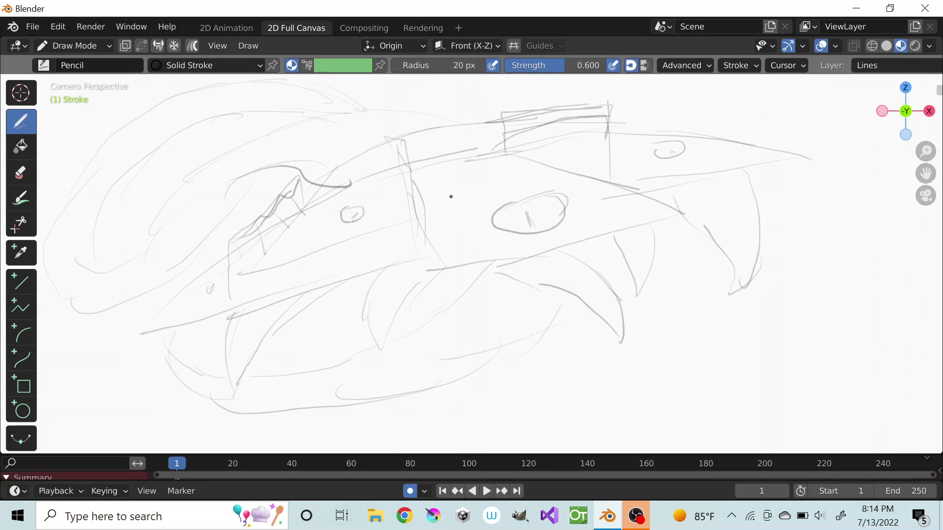
Reinforce the box's top edges and add short strokes around the head triangle.
{"action": "left_click_drag", "start_coordinate": [575, 143], "coordinate": [620, 112]}
{"action": "left_click_drag", "start_coordinate": [498, 109], "coordinate": [616, 116]}
{"action": "mouse_move", "coordinate": [540, 159]}
{"action": "left_mouse_down"}
{"action": "mouse_move", "coordinate": [552, 104]}
{"action": "mouse_move", "coordinate": [516, 129]}
{"action": "left_mouse_up"}
{"action": "left_click_drag", "start_coordinate": [239, 255], "coordinate": [265, 254]}
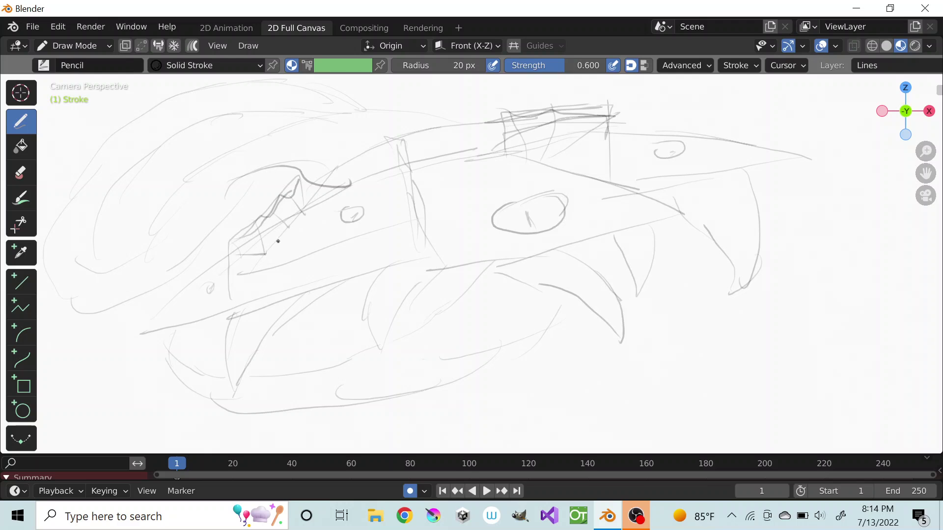
{"action": "mouse_move", "coordinate": [279, 213]}
{"action": "left_mouse_down"}
{"action": "mouse_move", "coordinate": [267, 247]}
{"action": "mouse_move", "coordinate": [289, 222]}
{"action": "left_mouse_up"}
{"action": "mouse_move", "coordinate": [298, 185]}
{"action": "left_mouse_down"}
{"action": "mouse_move", "coordinate": [306, 212]}
{"action": "mouse_move", "coordinate": [264, 233]}
{"action": "left_mouse_up"}
Add short detail strokes inside the small lower-left loop.
{"action": "mouse_move", "coordinate": [152, 357]}
{"action": "left_mouse_down"}
{"action": "mouse_move", "coordinate": [180, 341]}
{"action": "mouse_move", "coordinate": [170, 370]}
{"action": "mouse_move", "coordinate": [180, 343]}
{"action": "left_mouse_up"}
{"action": "left_click_drag", "start_coordinate": [167, 352], "coordinate": [129, 371]}
{"action": "left_click_drag", "start_coordinate": [143, 374], "coordinate": [146, 337]}
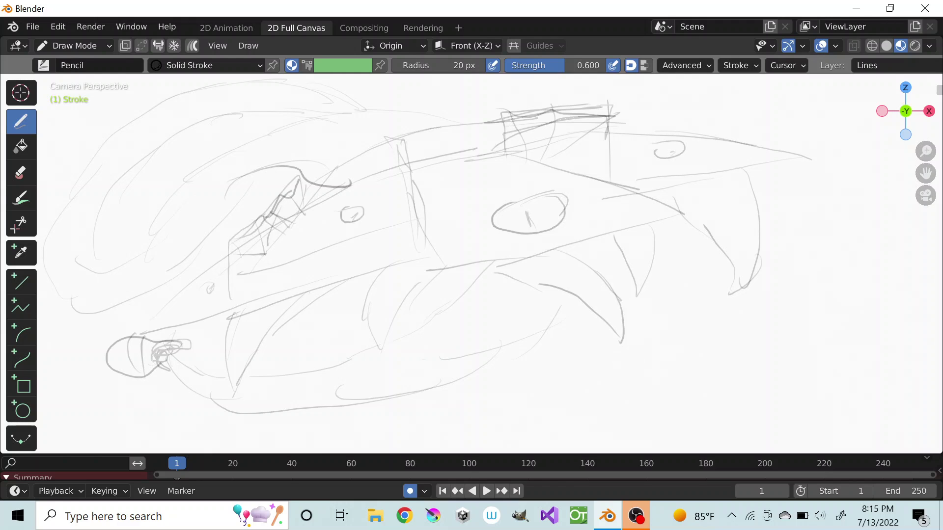
Draw wavy, looping tentacle outlines below and to the right of the body.
{"action": "left_click_drag", "start_coordinate": [621, 344], "coordinate": [746, 332]}
{"action": "mouse_move", "coordinate": [625, 335]}
{"action": "left_mouse_down"}
{"action": "mouse_move", "coordinate": [763, 317]}
{"action": "mouse_move", "coordinate": [813, 361]}
{"action": "mouse_move", "coordinate": [770, 366]}
{"action": "mouse_move", "coordinate": [778, 344]}
{"action": "left_mouse_up"}
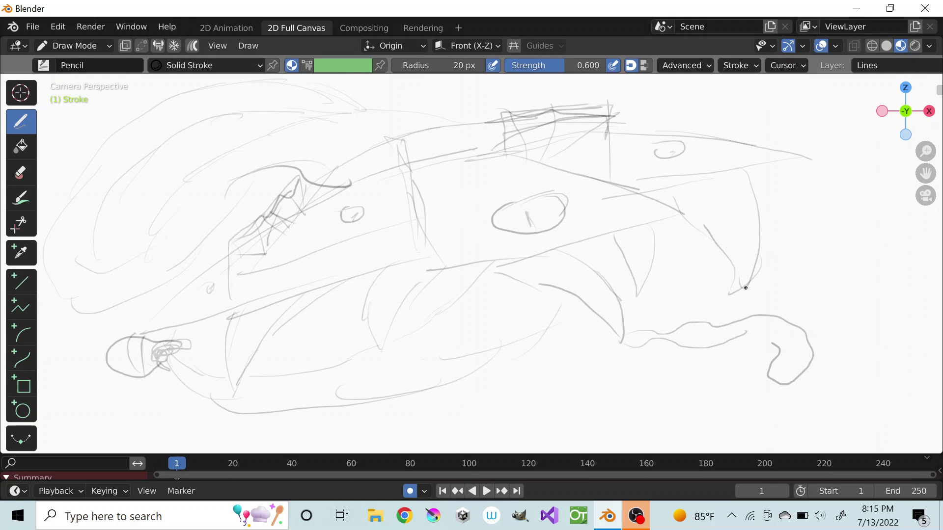
{"action": "mouse_move", "coordinate": [745, 288]}
{"action": "left_mouse_down"}
{"action": "mouse_move", "coordinate": [884, 291]}
{"action": "mouse_move", "coordinate": [867, 369]}
{"action": "mouse_move", "coordinate": [848, 336]}
{"action": "mouse_move", "coordinate": [730, 294]}
{"action": "left_mouse_up"}
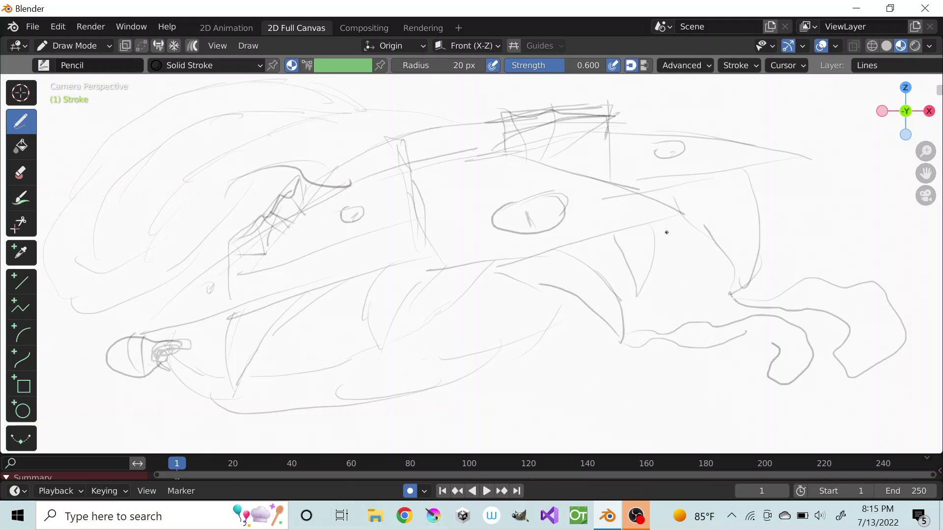
{"action": "mouse_move", "coordinate": [646, 300]}
{"action": "left_mouse_down"}
{"action": "mouse_move", "coordinate": [700, 287]}
{"action": "mouse_move", "coordinate": [689, 315]}
{"action": "mouse_move", "coordinate": [642, 299]}
{"action": "left_mouse_up"}
Add small triangle, arrow and X-shaped marks inside the right tentacles.
{"action": "mouse_move", "coordinate": [817, 296]}
{"action": "left_mouse_down"}
{"action": "mouse_move", "coordinate": [870, 322]}
{"action": "mouse_move", "coordinate": [871, 299]}
{"action": "left_mouse_up"}
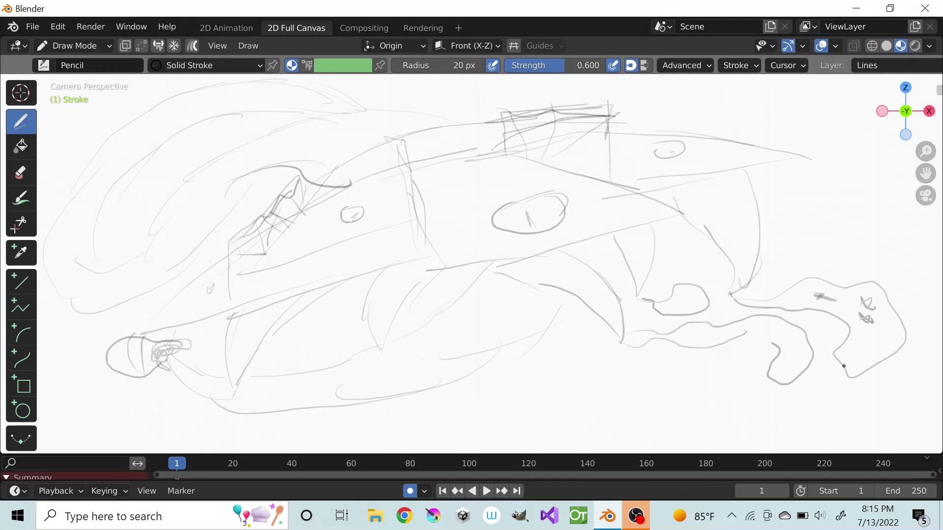
{"action": "left_click_drag", "start_coordinate": [860, 363], "coordinate": [876, 344]}
{"action": "mouse_move", "coordinate": [790, 338]}
{"action": "left_mouse_down"}
{"action": "mouse_move", "coordinate": [790, 325]}
{"action": "mouse_move", "coordinate": [777, 322]}
{"action": "left_mouse_up"}
{"action": "mouse_move", "coordinate": [680, 295]}
{"action": "left_mouse_down"}
{"action": "mouse_move", "coordinate": [695, 302]}
{"action": "mouse_move", "coordinate": [700, 296]}
{"action": "mouse_move", "coordinate": [674, 303]}
{"action": "mouse_move", "coordinate": [692, 287]}
{"action": "left_mouse_up"}
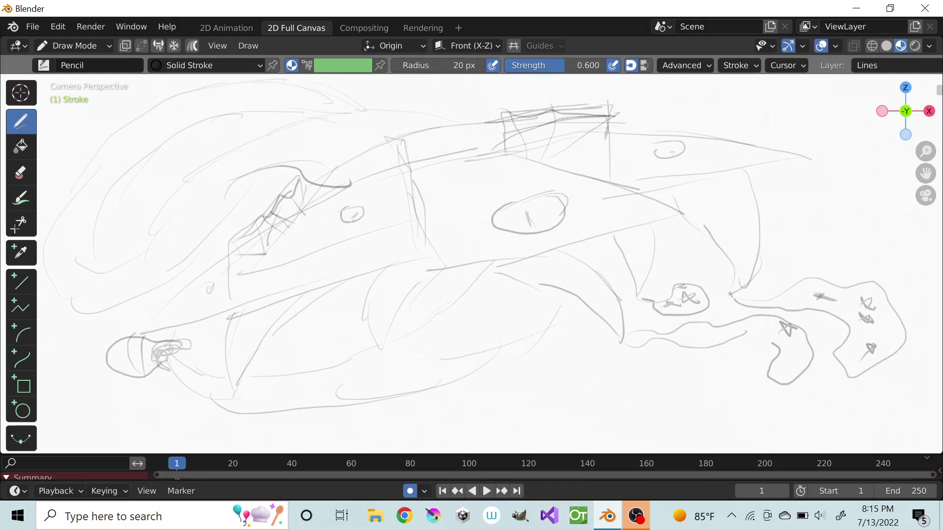
{"action": "left_click_drag", "start_coordinate": [696, 340], "coordinate": [711, 338]}
Draw a long bottom tentacle with three triangle marks and a loop at bottom left.
{"action": "mouse_move", "coordinate": [380, 348]}
{"action": "left_mouse_down"}
{"action": "mouse_move", "coordinate": [373, 378]}
{"action": "mouse_move", "coordinate": [395, 392]}
{"action": "mouse_move", "coordinate": [593, 410]}
{"action": "left_mouse_up"}
{"action": "left_click_drag", "start_coordinate": [495, 355], "coordinate": [589, 410]}
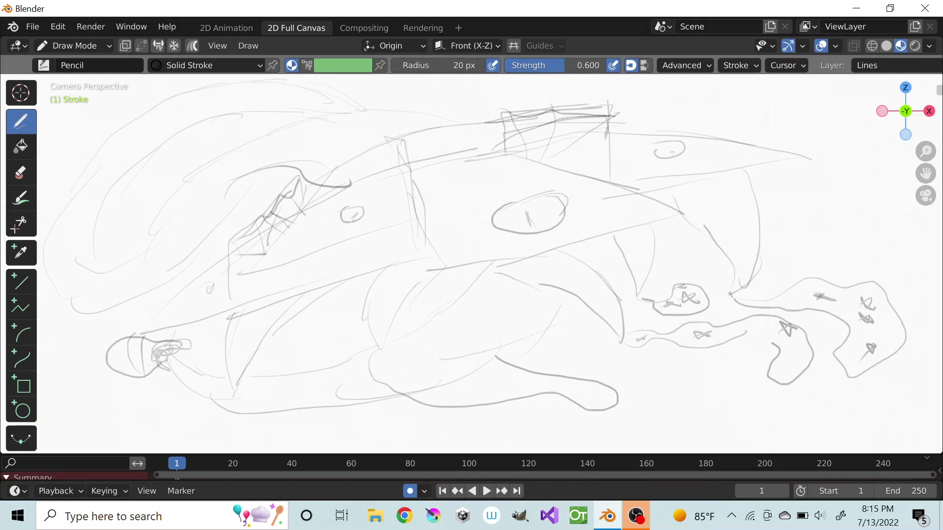
{"action": "left_click_drag", "start_coordinate": [362, 356], "coordinate": [495, 355]}
{"action": "left_click_drag", "start_coordinate": [408, 369], "coordinate": [430, 367]}
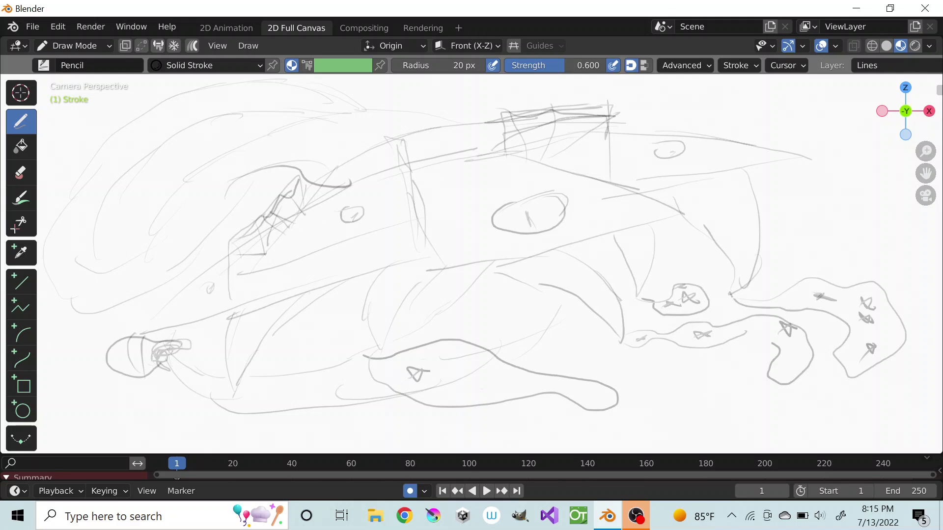
{"action": "left_click_drag", "start_coordinate": [485, 387], "coordinate": [496, 392]}
{"action": "mouse_move", "coordinate": [556, 391]}
{"action": "left_mouse_down"}
{"action": "mouse_move", "coordinate": [570, 406]}
{"action": "mouse_move", "coordinate": [585, 393]}
{"action": "left_mouse_up"}
{"action": "mouse_move", "coordinate": [228, 393]}
{"action": "left_mouse_down"}
{"action": "mouse_move", "coordinate": [334, 388]}
{"action": "mouse_move", "coordinate": [236, 377]}
{"action": "mouse_move", "coordinate": [314, 417]}
{"action": "mouse_move", "coordinate": [373, 413]}
{"action": "mouse_move", "coordinate": [408, 430]}
{"action": "mouse_move", "coordinate": [417, 420]}
{"action": "left_mouse_up"}
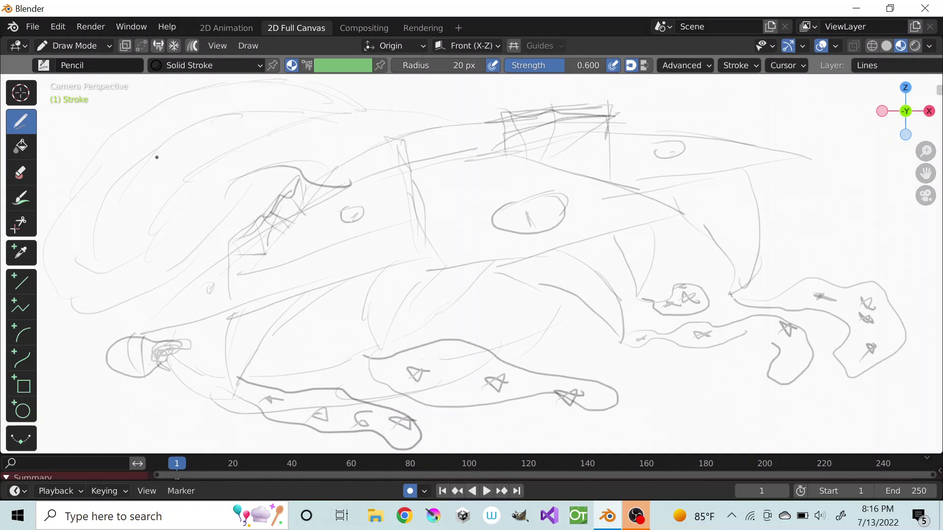
Add faint strokes and a long curve around the upper left and head.
{"action": "left_click_drag", "start_coordinate": [157, 157], "coordinate": [288, 84]}
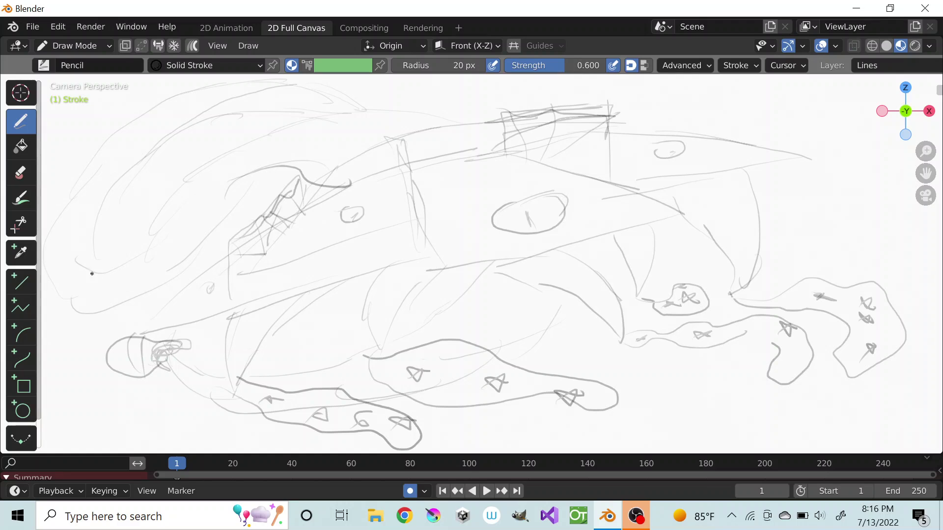
{"action": "mouse_move", "coordinate": [108, 294]}
{"action": "left_mouse_down"}
{"action": "mouse_move", "coordinate": [129, 142]}
{"action": "mouse_move", "coordinate": [186, 91]}
{"action": "left_mouse_up"}
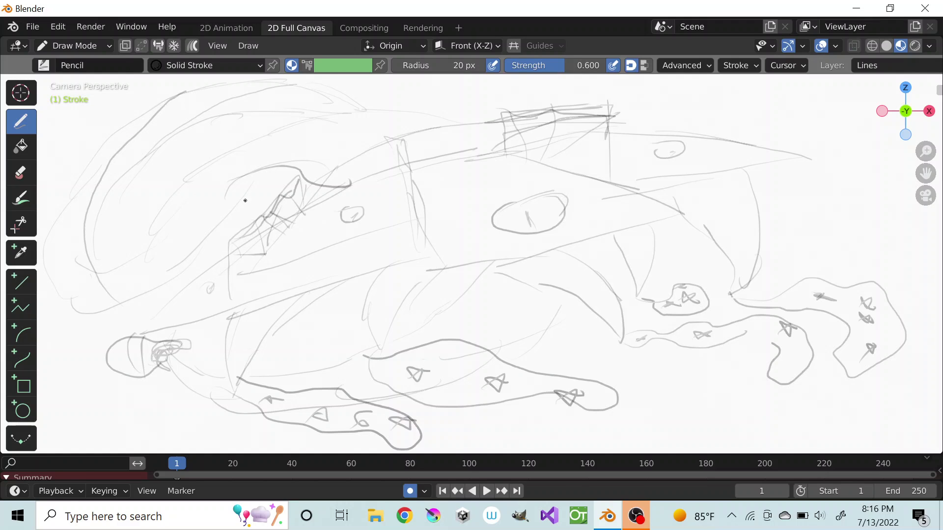
{"action": "left_click_drag", "start_coordinate": [218, 203], "coordinate": [148, 235]}
{"action": "left_click_drag", "start_coordinate": [324, 160], "coordinate": [256, 140]}
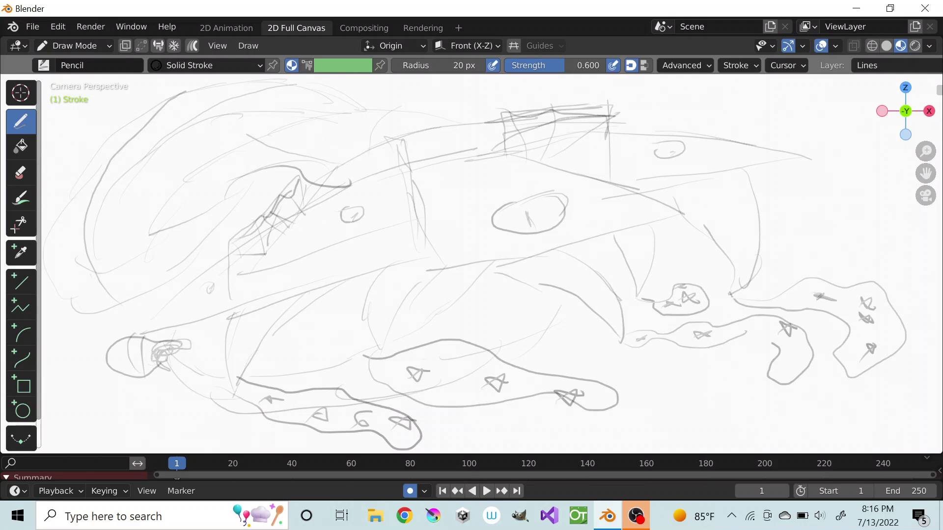
{"action": "mouse_move", "coordinate": [74, 300]}
{"action": "left_mouse_down"}
{"action": "mouse_move", "coordinate": [60, 265]}
{"action": "mouse_move", "coordinate": [80, 193]}
{"action": "left_mouse_up"}
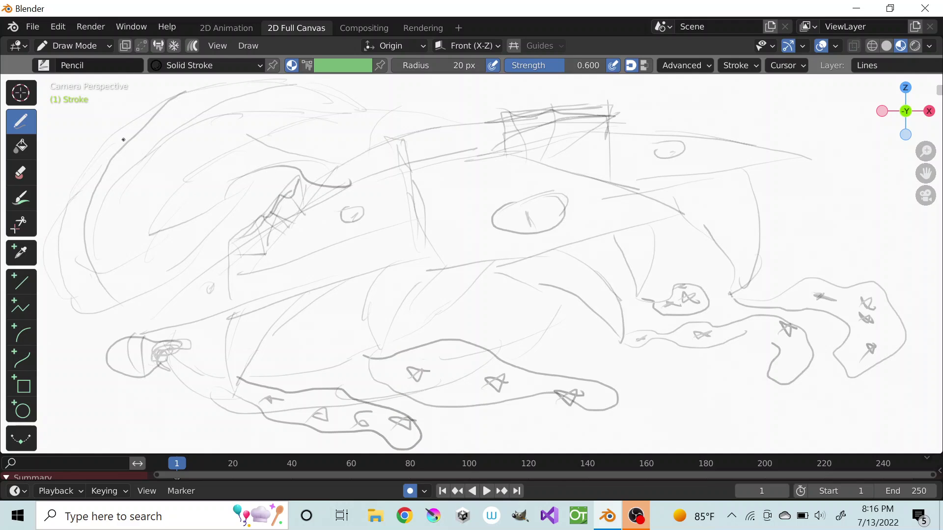
Sketch long strokes along the upper back and the tail sweeping down-right.
{"action": "right_click", "coordinate": [612, 89]}
{"action": "left_click_drag", "start_coordinate": [566, 98], "coordinate": [837, 121]}
{"action": "left_click_drag", "start_coordinate": [877, 147], "coordinate": [631, 134]}
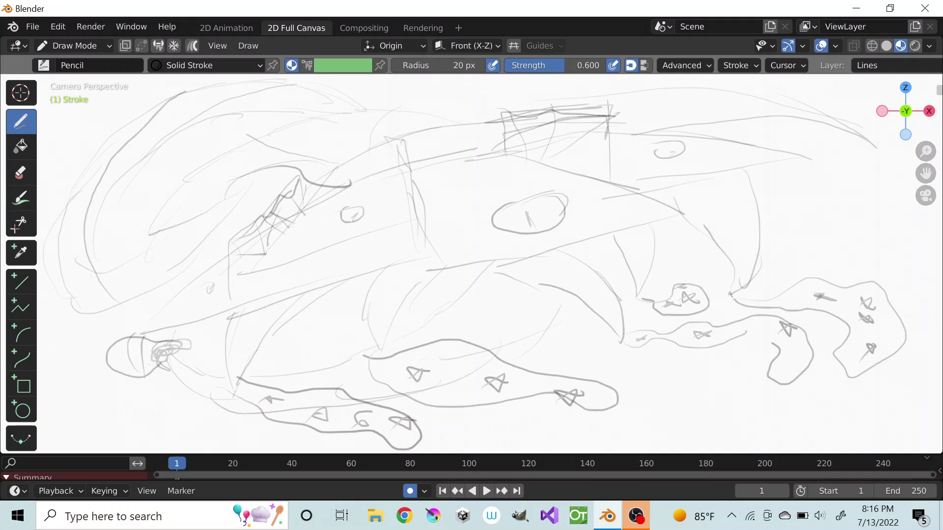
{"action": "left_click_drag", "start_coordinate": [796, 124], "coordinate": [754, 113]}
{"action": "left_click_drag", "start_coordinate": [849, 136], "coordinate": [914, 180]}
{"action": "left_click_drag", "start_coordinate": [878, 147], "coordinate": [685, 126]}
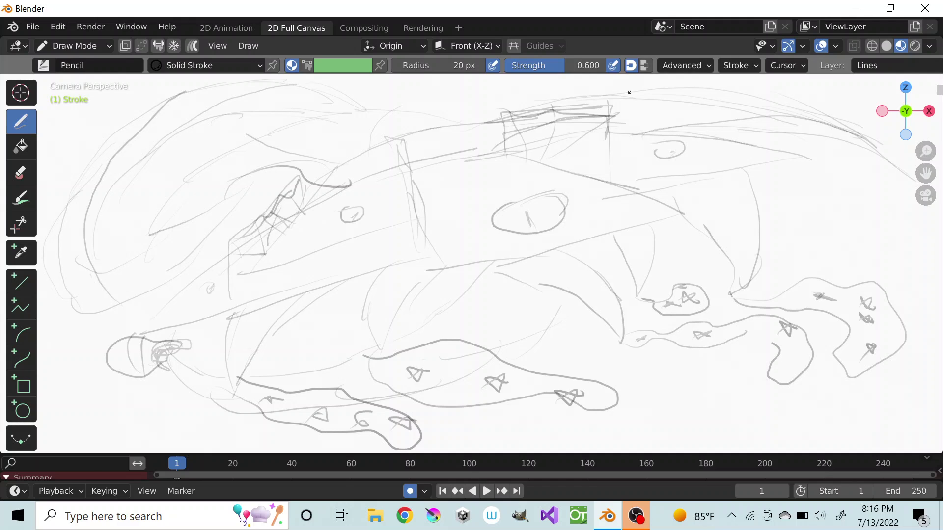
Sketch diagonal spike strokes along the creature's upper-right back.
{"action": "left_click_drag", "start_coordinate": [865, 144], "coordinate": [918, 187]}
{"action": "left_click_drag", "start_coordinate": [832, 141], "coordinate": [900, 170]}
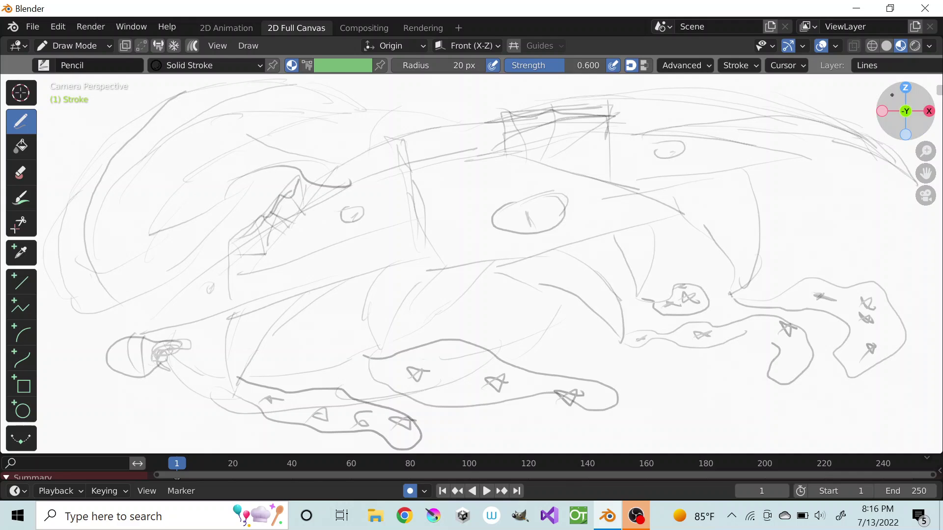
{"action": "left_click_drag", "start_coordinate": [799, 92], "coordinate": [873, 95]}
{"action": "left_click_drag", "start_coordinate": [807, 120], "coordinate": [854, 104]}
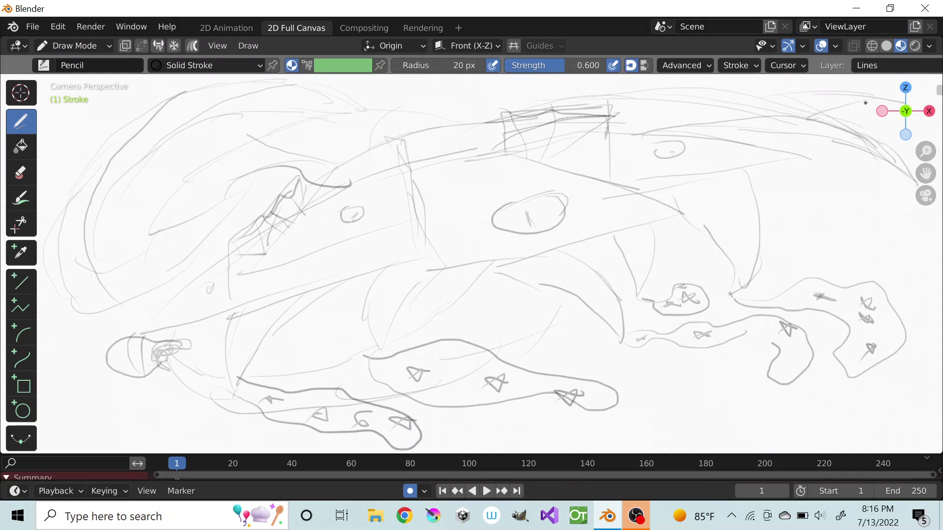
{"action": "mouse_move", "coordinate": [800, 126]}
{"action": "left_mouse_down"}
{"action": "mouse_move", "coordinate": [848, 147]}
{"action": "mouse_move", "coordinate": [867, 184]}
{"action": "mouse_move", "coordinate": [785, 155]}
{"action": "left_mouse_up"}
{"action": "left_click_drag", "start_coordinate": [743, 238], "coordinate": [735, 255]}
{"action": "left_click_drag", "start_coordinate": [745, 189], "coordinate": [748, 230]}
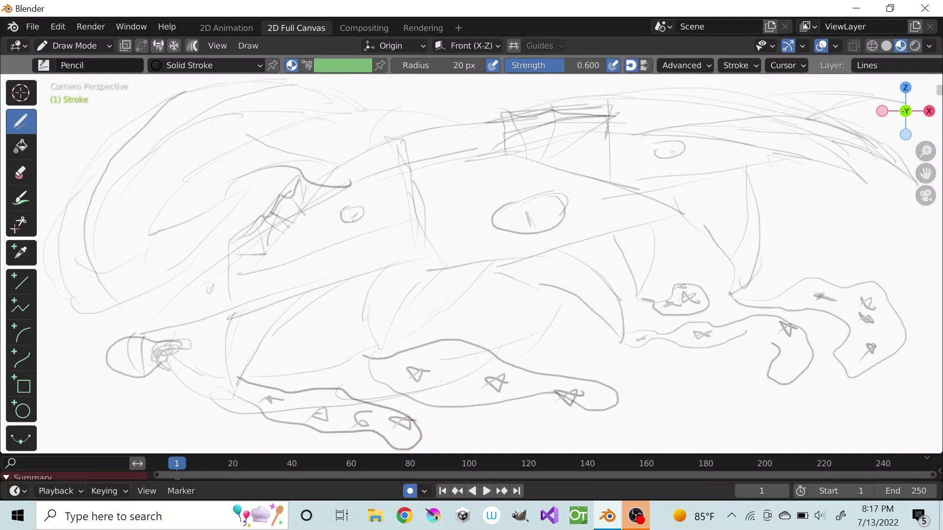
{"action": "left_click_drag", "start_coordinate": [703, 180], "coordinate": [690, 212]}
Draw a foot loop below the right blob and a tall curved spike at the right.
{"action": "mouse_move", "coordinate": [618, 388]}
{"action": "left_mouse_down"}
{"action": "mouse_move", "coordinate": [631, 401]}
{"action": "mouse_move", "coordinate": [675, 404]}
{"action": "mouse_move", "coordinate": [719, 379]}
{"action": "mouse_move", "coordinate": [704, 393]}
{"action": "left_mouse_up"}
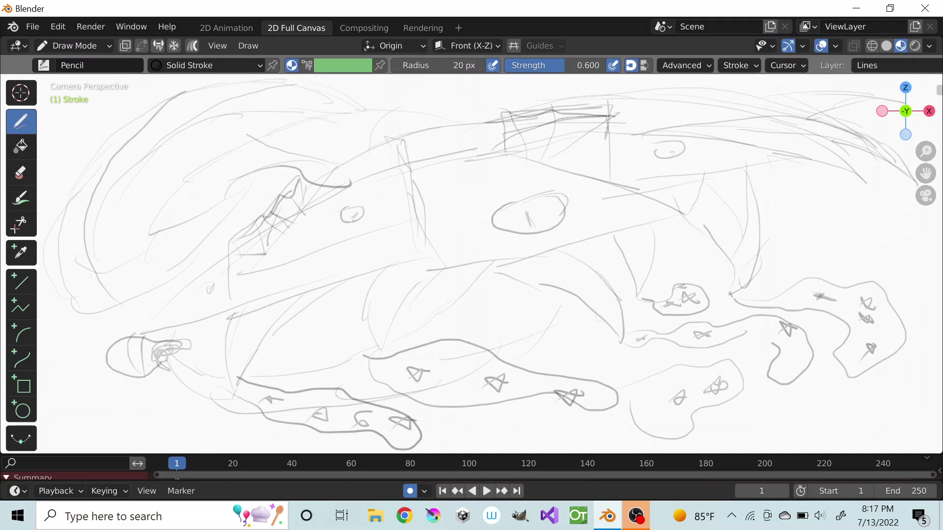
{"action": "left_click_drag", "start_coordinate": [826, 273], "coordinate": [892, 355]}
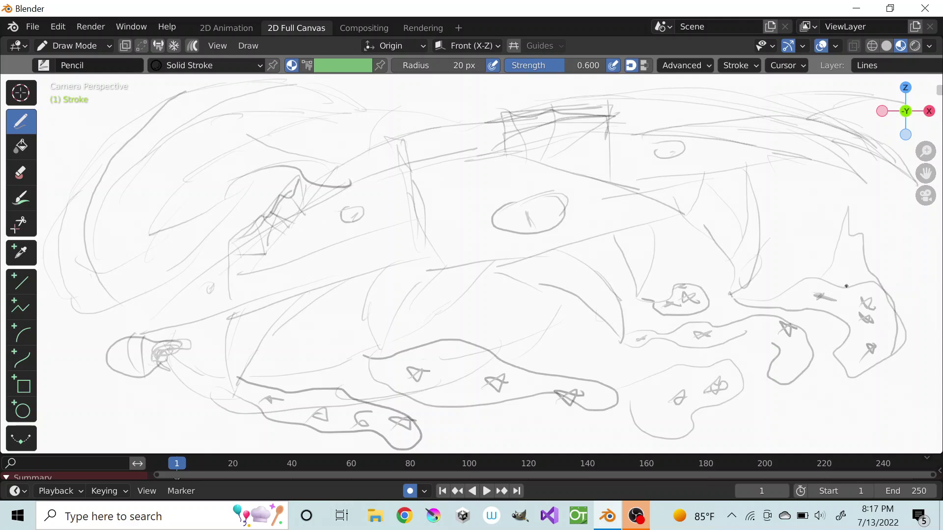
{"action": "mouse_move", "coordinate": [844, 288]}
{"action": "left_mouse_down"}
{"action": "mouse_move", "coordinate": [855, 231]}
{"action": "mouse_move", "coordinate": [880, 262]}
{"action": "left_mouse_up"}
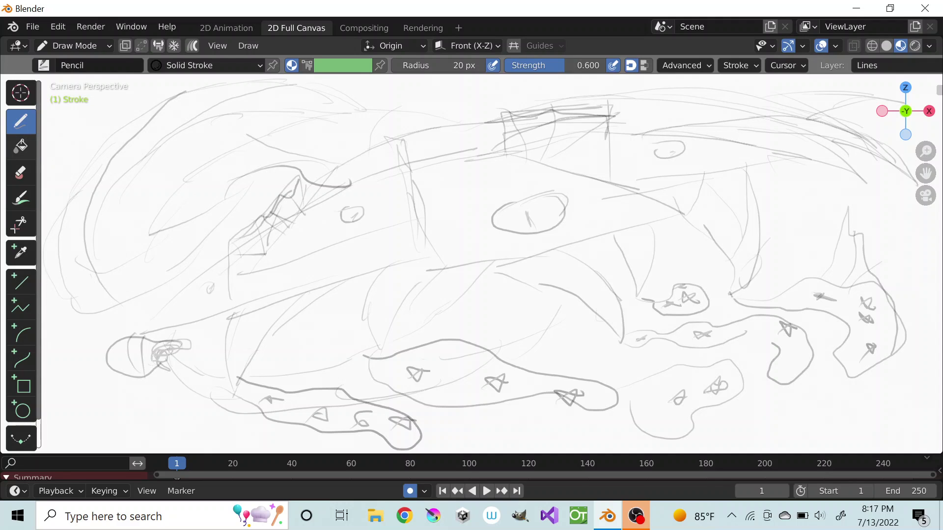
With Fill Area, outline the head bands, central body panel and neighbouring plates.
{"action": "left_click", "coordinate": [21, 145]}
{"action": "left_click", "coordinate": [231, 105]}
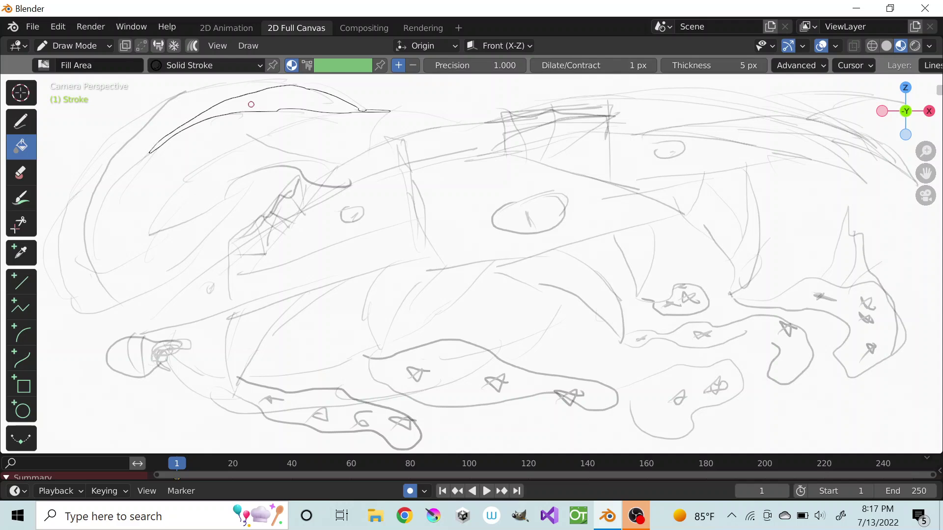
{"action": "left_click", "coordinate": [206, 92]}
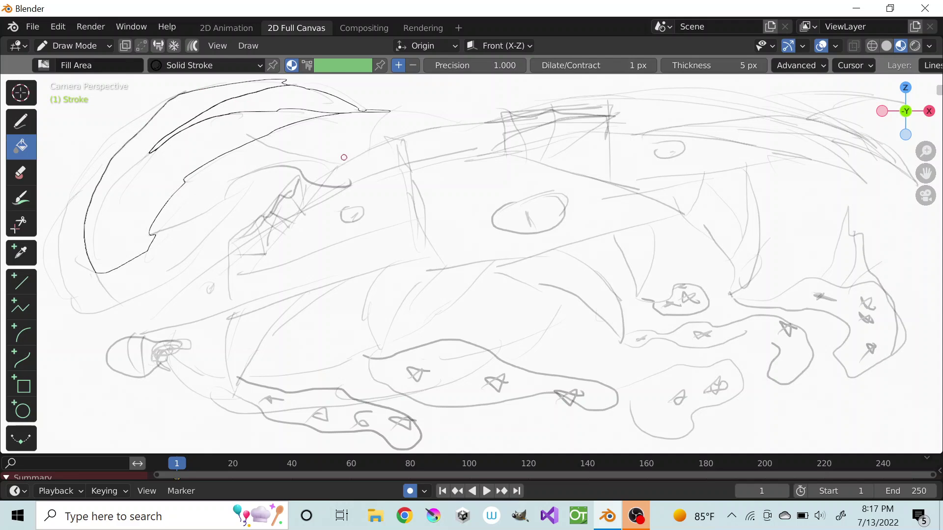
{"action": "left_click", "coordinate": [449, 192]}
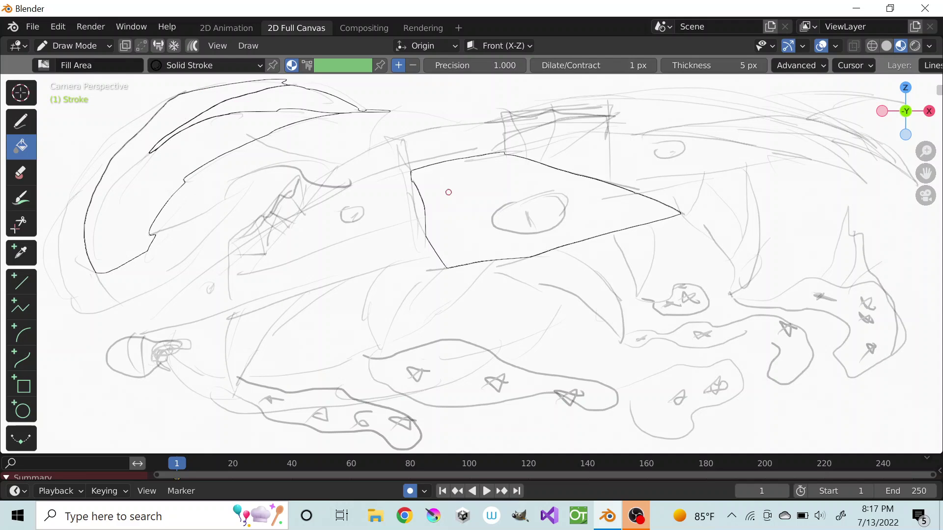
{"action": "left_click", "coordinate": [387, 208]}
{"action": "left_click", "coordinate": [369, 264]}
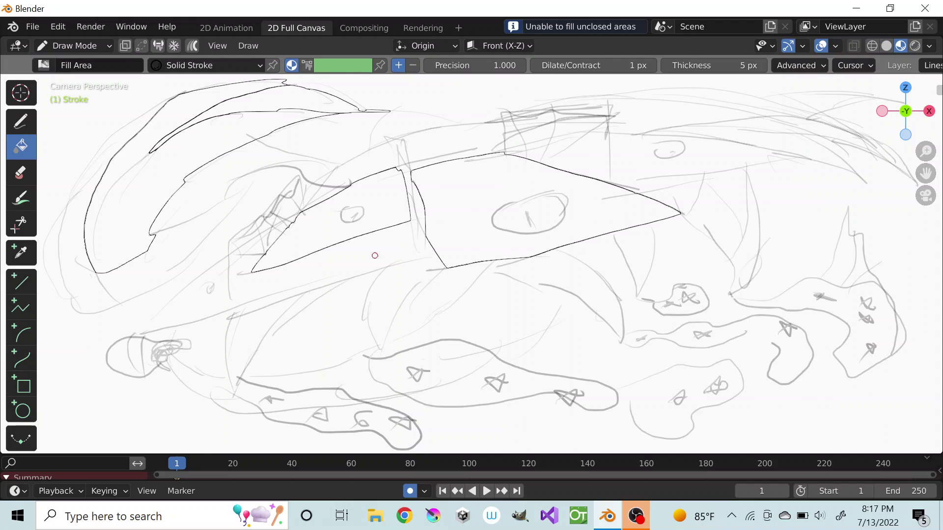
{"action": "left_click", "coordinate": [450, 138]}
Fill-outline the back plate, upper spike, left swoosh bands, and lower-left and right spikes.
{"action": "left_click", "coordinate": [642, 154]}
{"action": "left_click", "coordinate": [655, 108]}
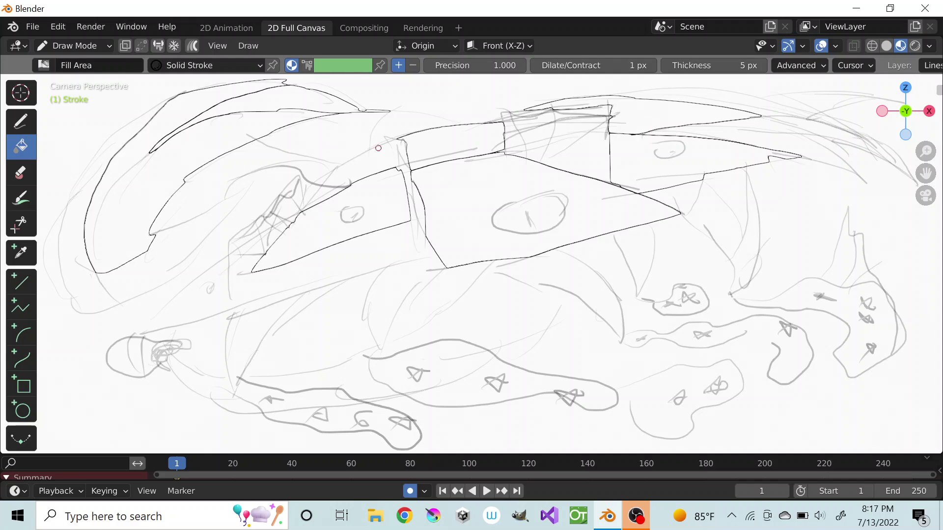
{"action": "left_click", "coordinate": [73, 239]}
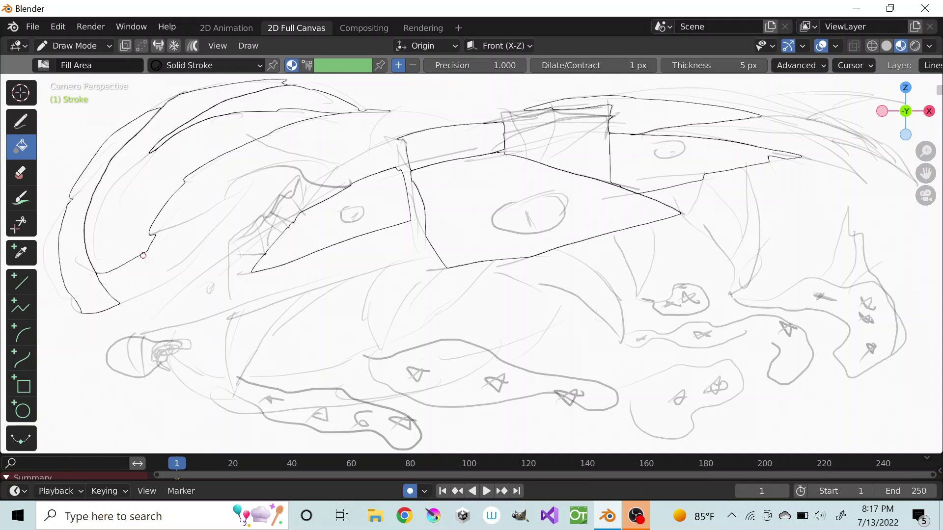
{"action": "left_click", "coordinate": [151, 268]}
{"action": "left_click", "coordinate": [320, 268]}
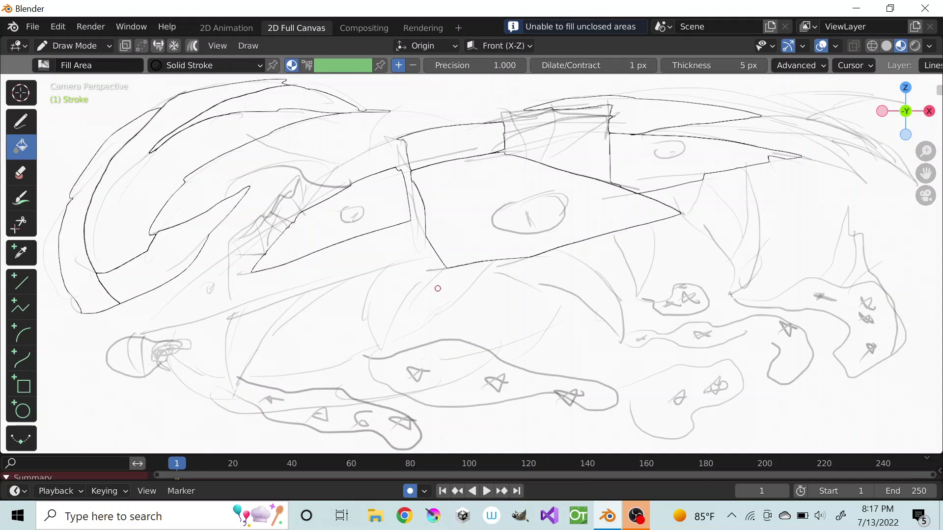
{"action": "left_click", "coordinate": [247, 340]}
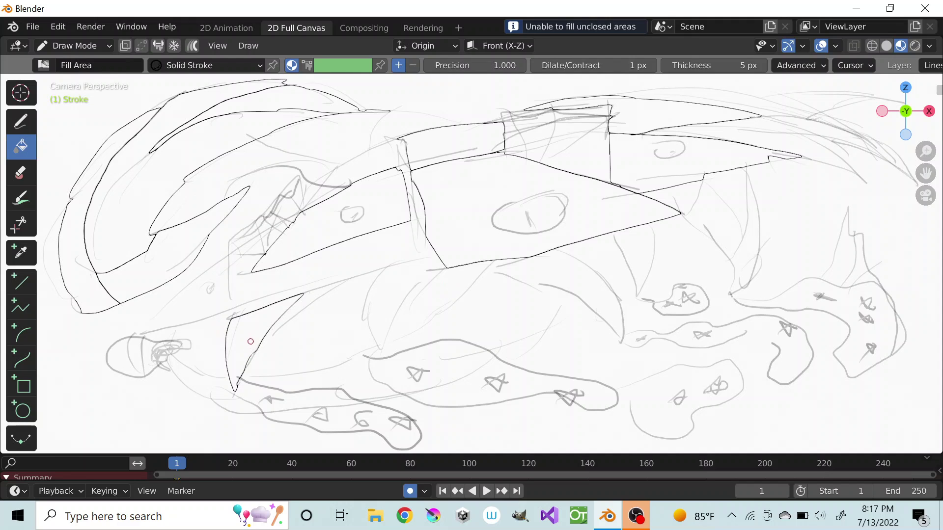
{"action": "left_click", "coordinate": [712, 213]}
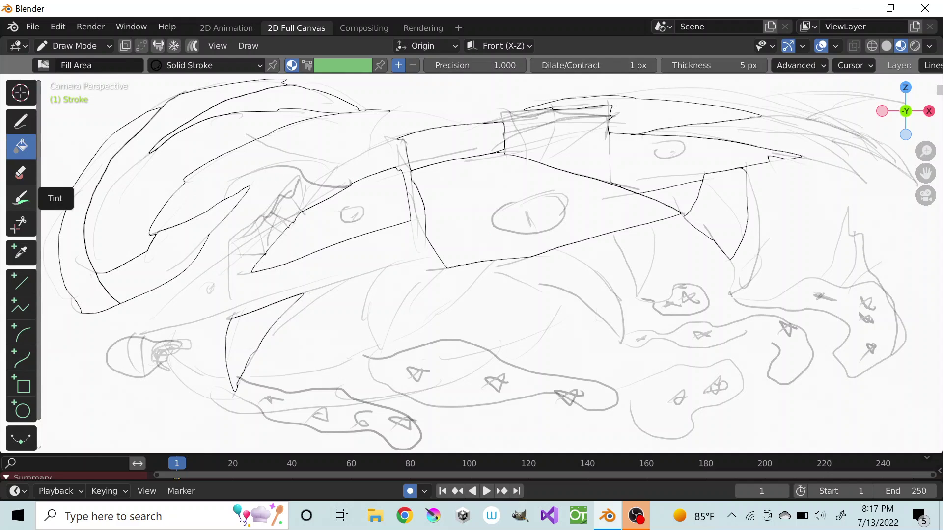
{"action": "right_click", "coordinate": [20, 147]}
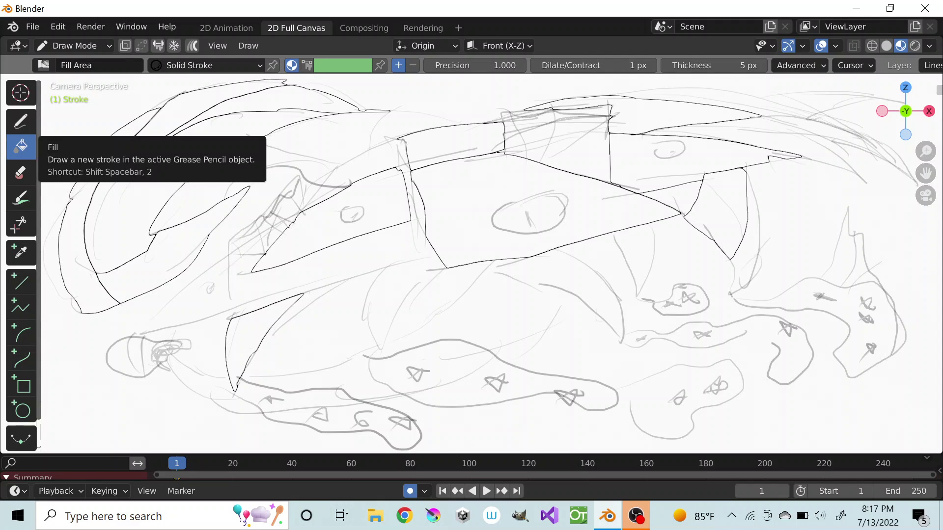
{"action": "right_click", "coordinate": [172, 115]}
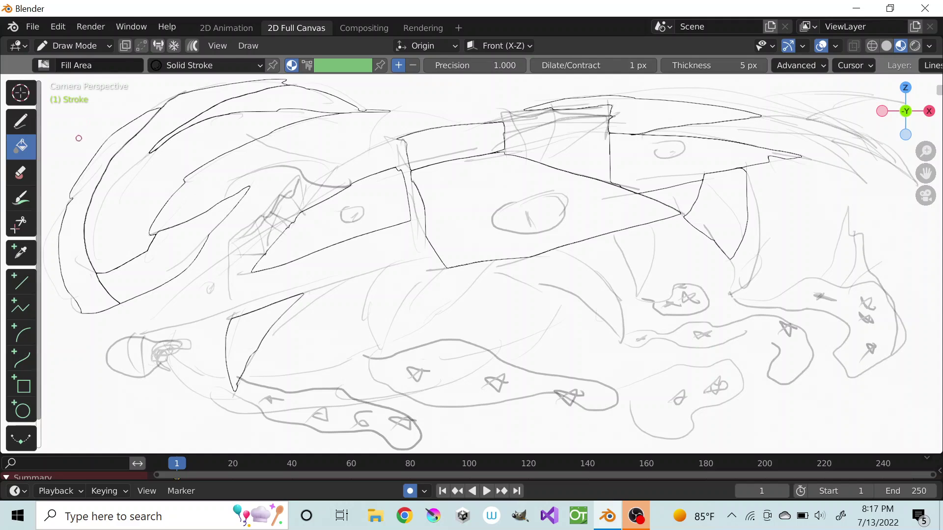
Eyedrop Material from the canvas to make it the active drawing material.
{"action": "key", "text": "i"}
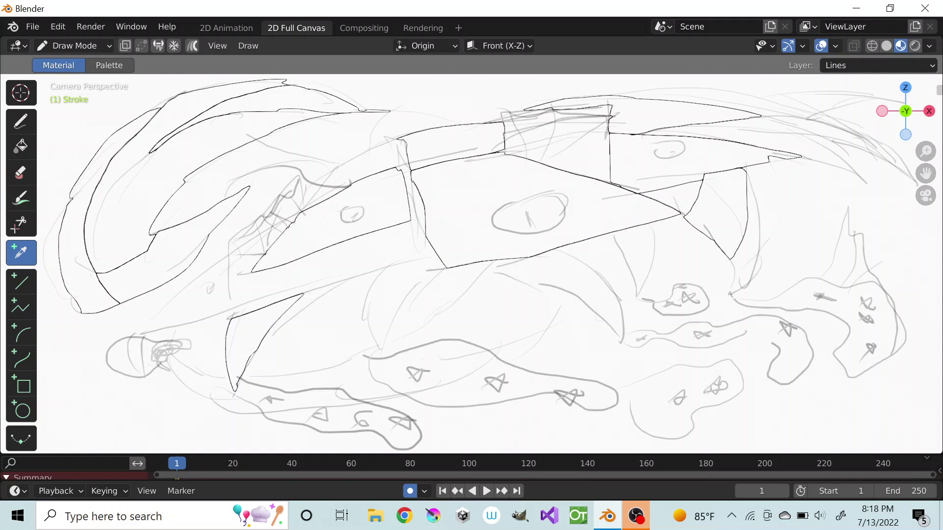
{"action": "key", "text": "y"}
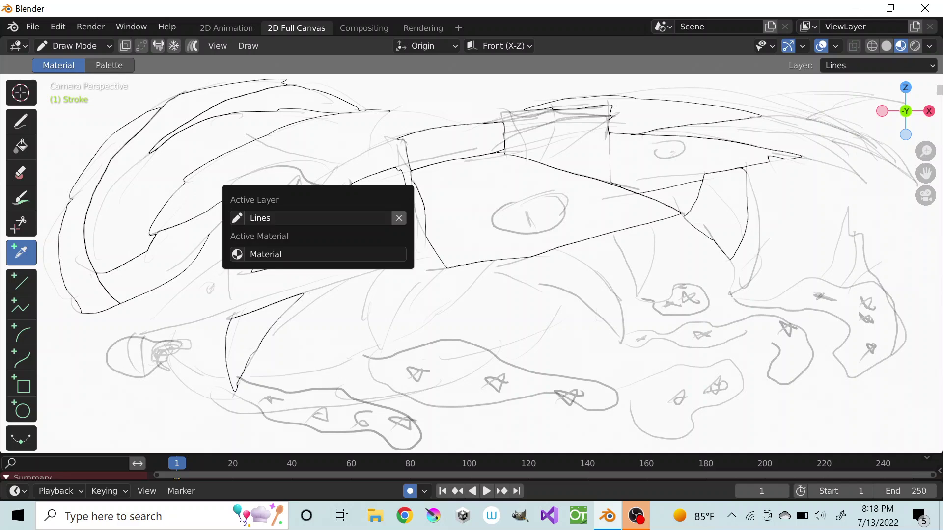
{"action": "key", "text": "d"}
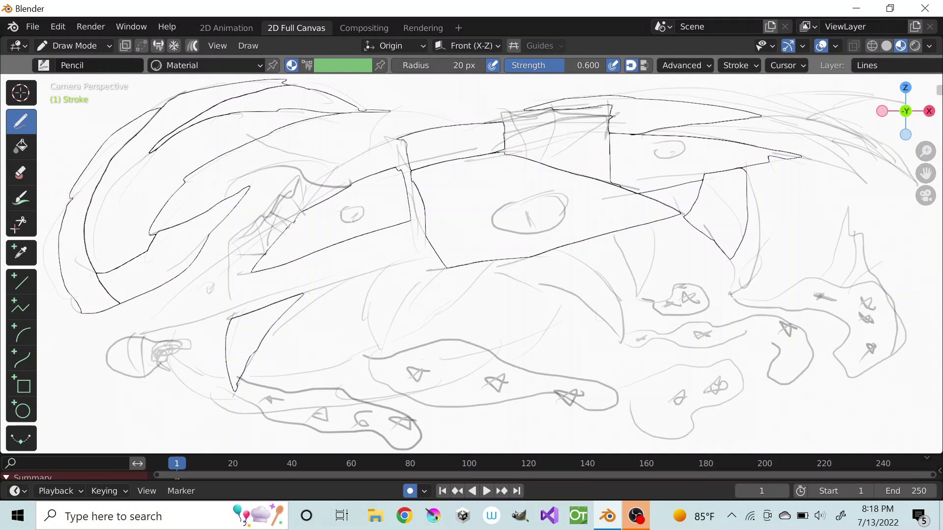
{"action": "right_click", "coordinate": [235, 219]}
{"action": "right_click", "coordinate": [343, 232]}
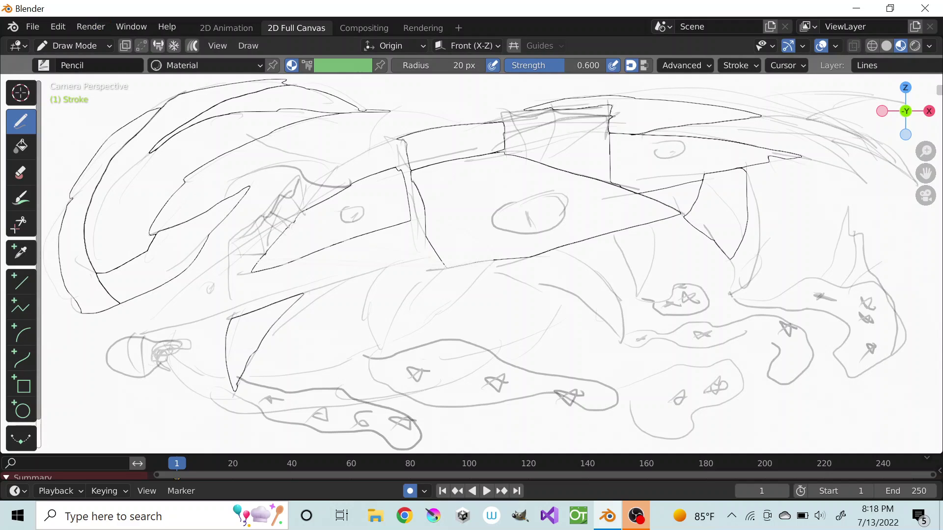
Return to the Fill tool and undo the last outline fill twice.
{"action": "left_click", "coordinate": [21, 146]}
{"action": "key", "text": "ctrl+z"}
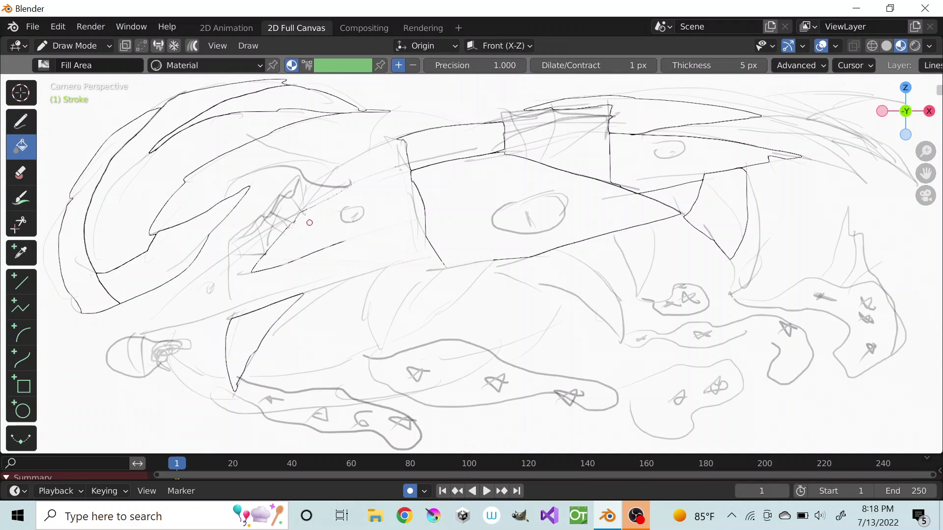
{"action": "key", "text": "ctrl+z"}
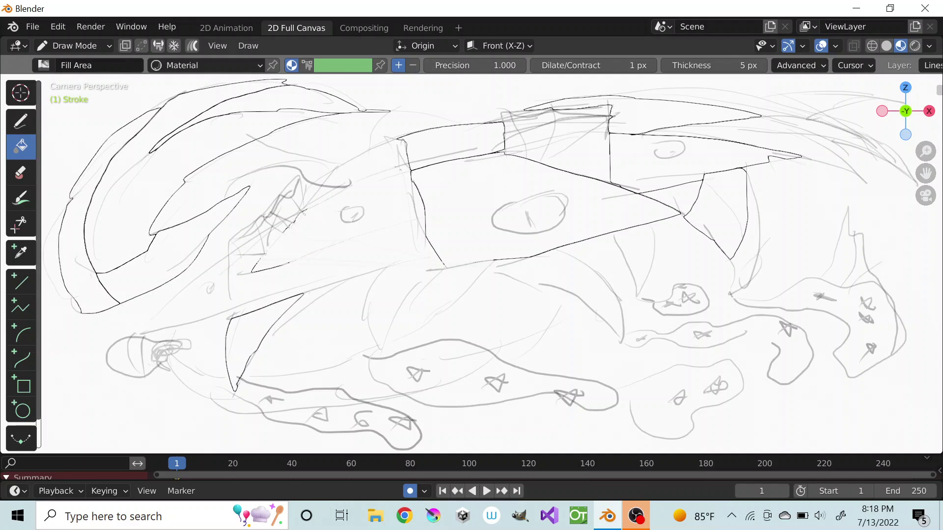
{"action": "left_click", "coordinate": [74, 45]}
{"action": "left_click", "coordinate": [74, 62]}
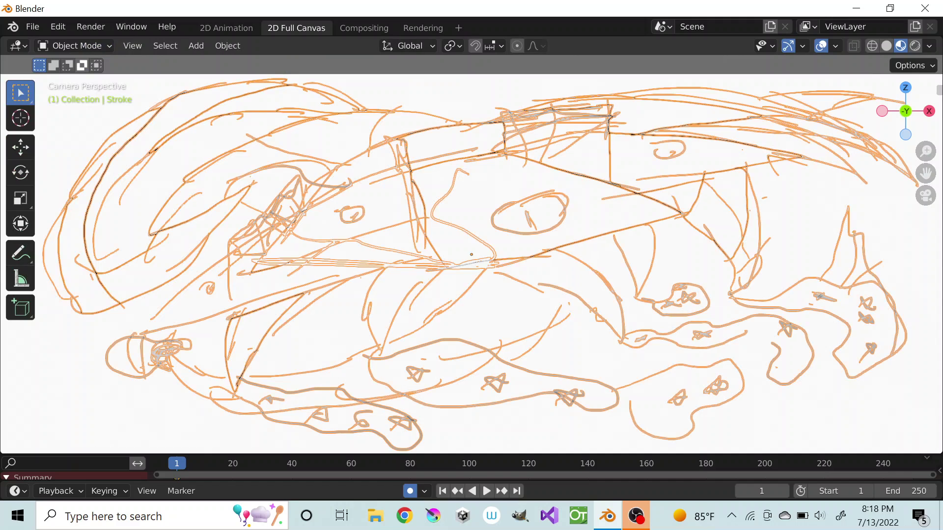
{"action": "left_click", "coordinate": [74, 45]}
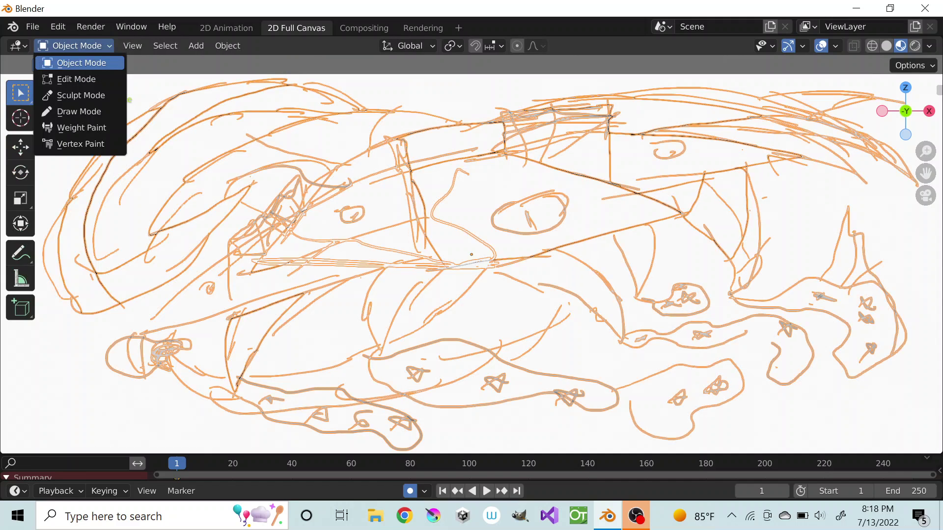
{"action": "left_click", "coordinate": [74, 63]}
{"action": "left_click", "coordinate": [74, 45]}
{"action": "left_click", "coordinate": [74, 78]}
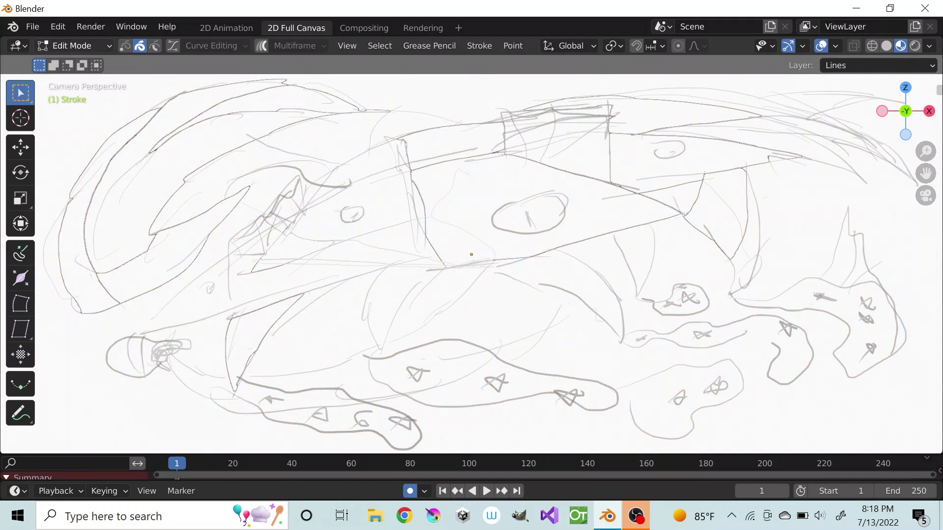
{"action": "left_click", "coordinate": [74, 45]}
{"action": "left_click", "coordinate": [74, 95]}
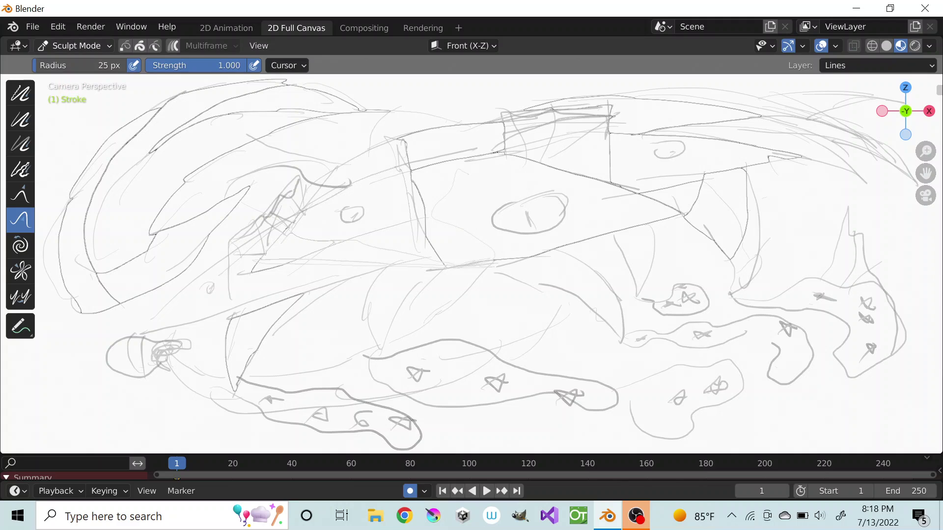
{"action": "left_click", "coordinate": [73, 45]}
{"action": "left_click", "coordinate": [73, 111]}
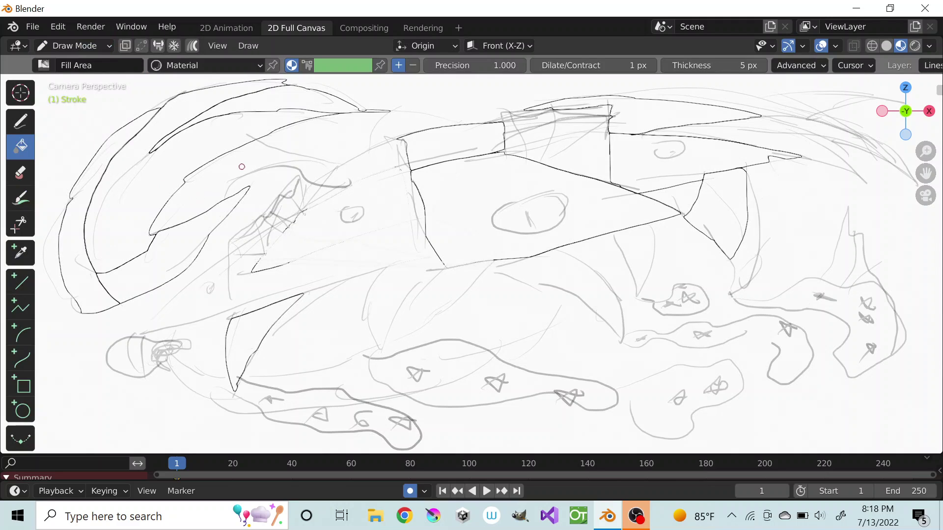
Briefly make Fills the active layer, clear it, keep Material, and resume the Draw tool.
{"action": "right_click", "coordinate": [276, 133]}
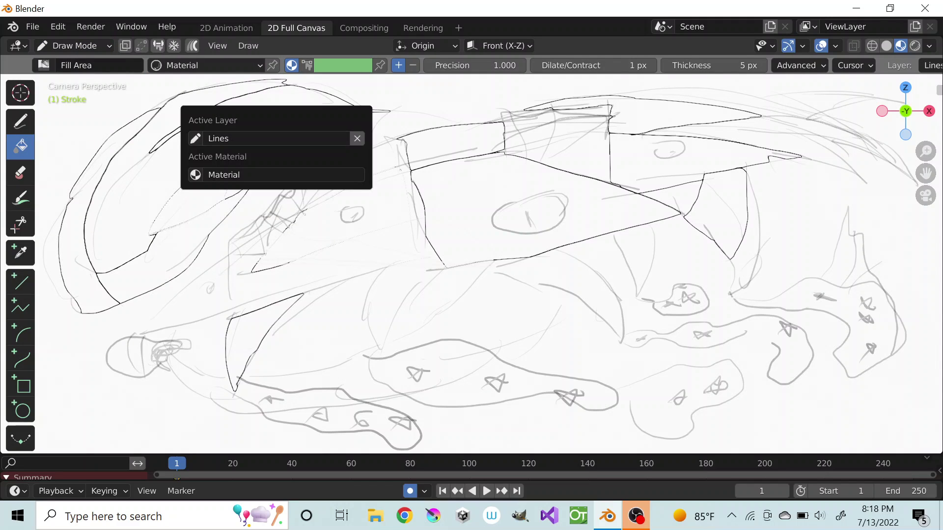
{"action": "double_click", "coordinate": [275, 138]}
{"action": "key", "text": "Return"}
{"action": "left_click", "coordinate": [357, 138]}
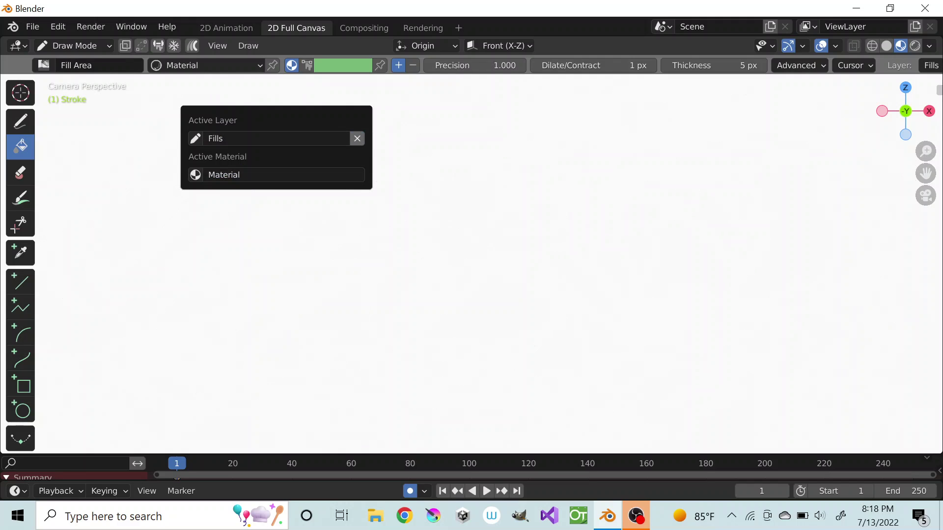
{"action": "left_click", "coordinate": [357, 139]}
{"action": "double_click", "coordinate": [357, 138]}
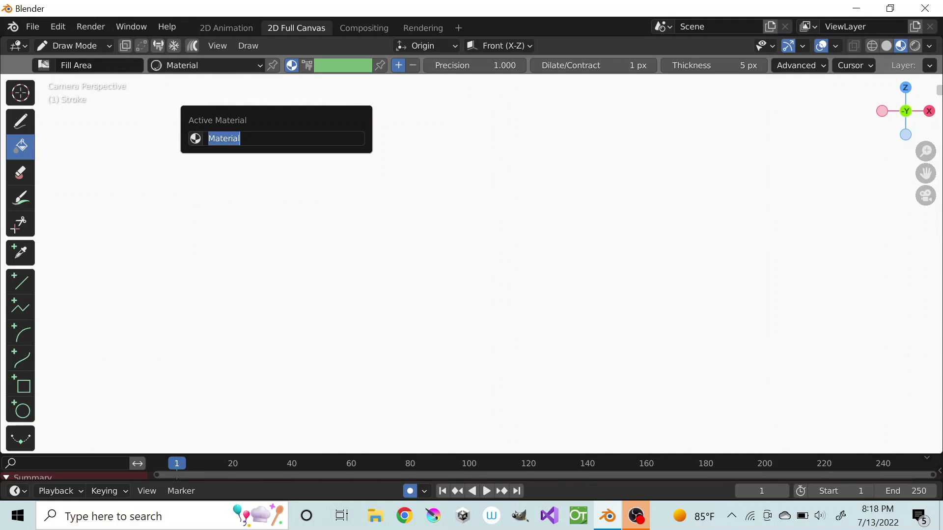
{"action": "key", "text": "Return"}
{"action": "left_click", "coordinate": [20, 121]}
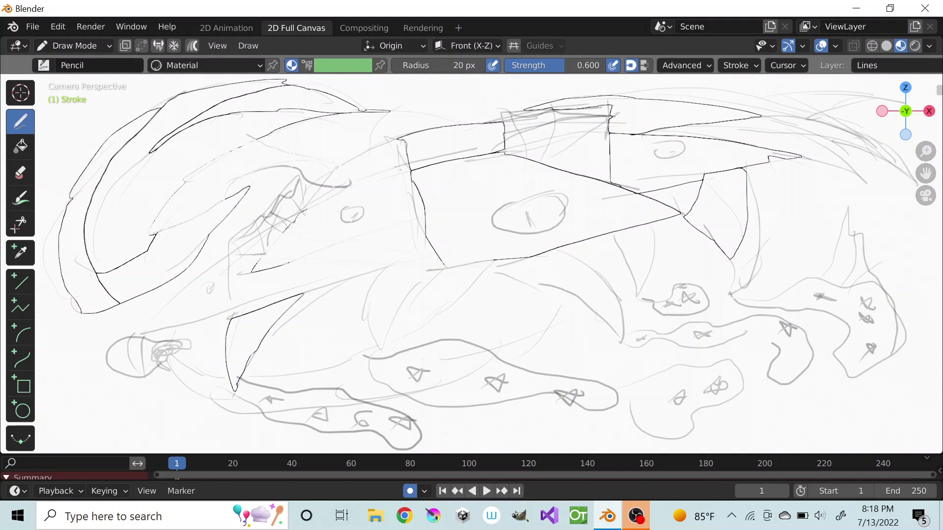
Trace a dark pencil outline around the panel left of the creature's body.
{"action": "key", "text": "Tab"}
{"action": "key", "text": "Tab"}
{"action": "left_click_drag", "start_coordinate": [252, 271], "coordinate": [299, 212]}
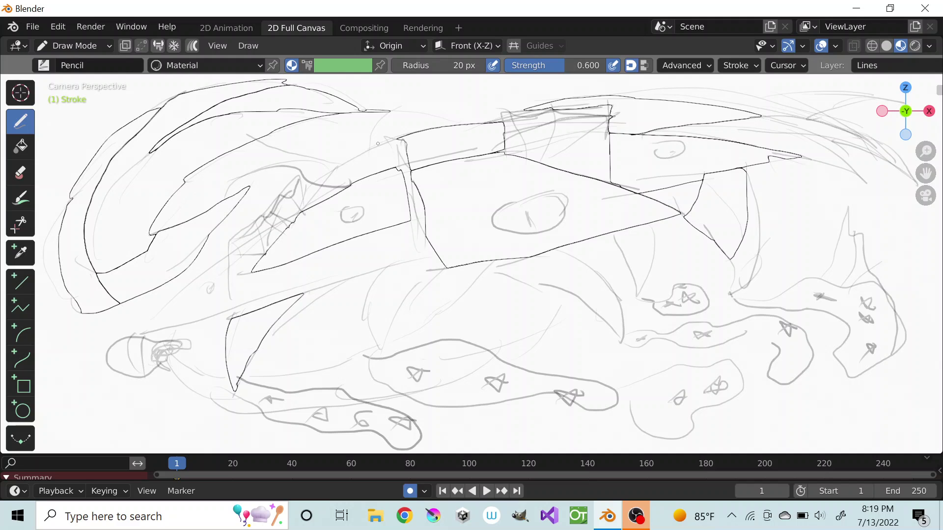
{"action": "right_click", "coordinate": [416, 123]}
Try the Cursor, Eraser and Line tools and the material list, then return to Draw.
{"action": "left_click", "coordinate": [20, 92]}
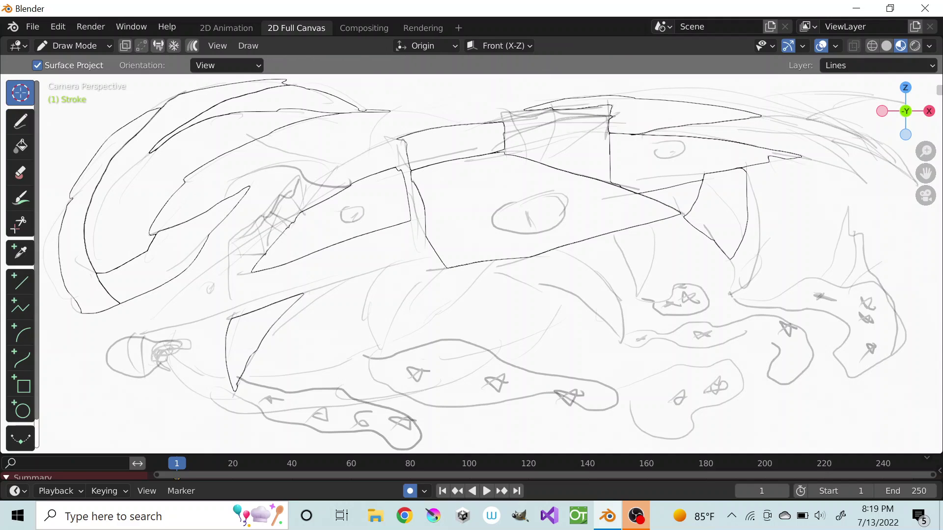
{"action": "left_click", "coordinate": [21, 121]}
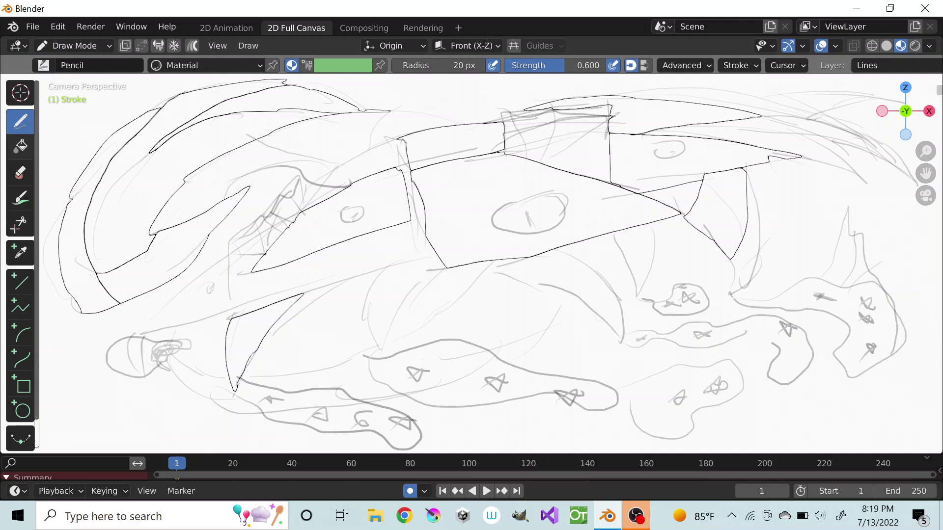
{"action": "left_click", "coordinate": [20, 172]}
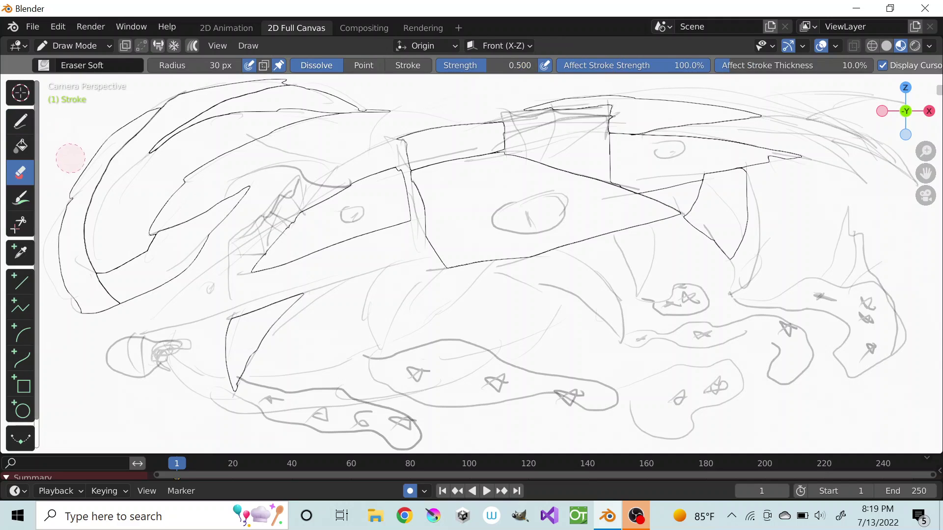
{"action": "key", "text": "d"}
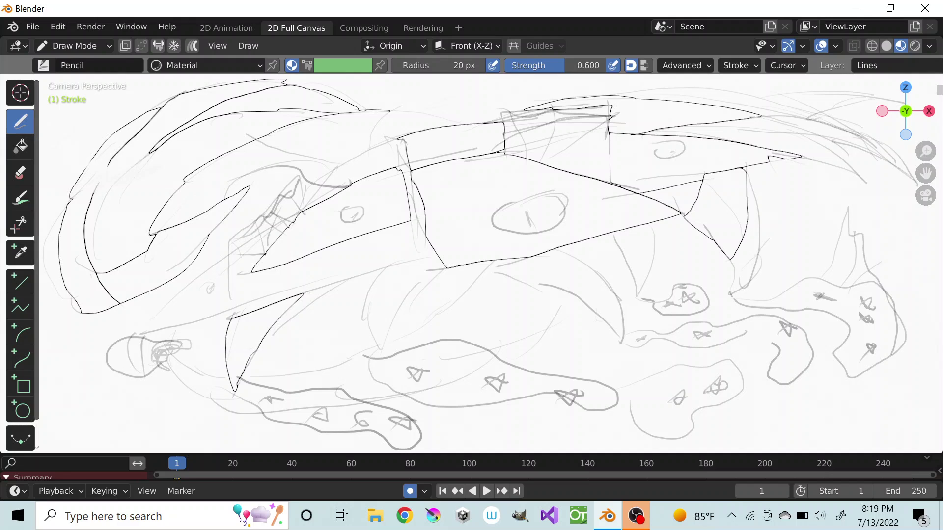
{"action": "left_click", "coordinate": [183, 66]}
{"action": "left_click", "coordinate": [20, 253]}
{"action": "left_click", "coordinate": [20, 282]}
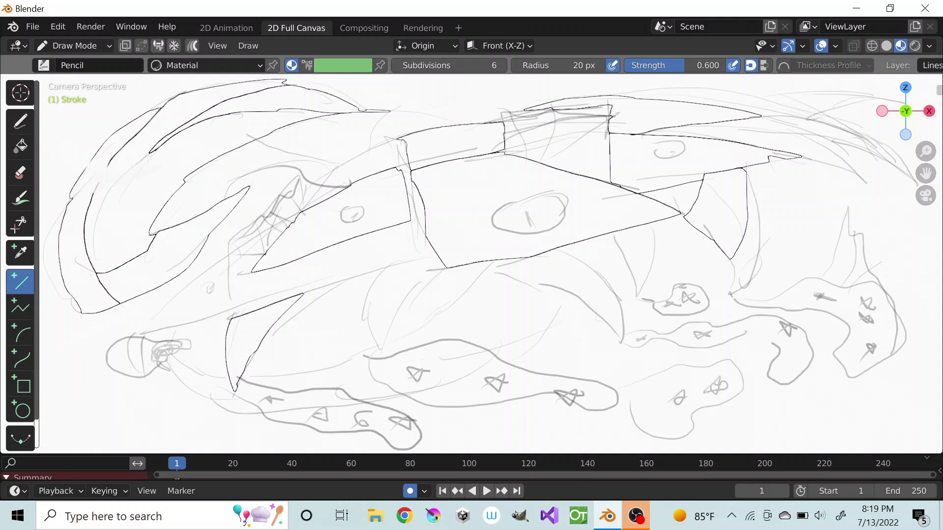
{"action": "left_click", "coordinate": [20, 121]}
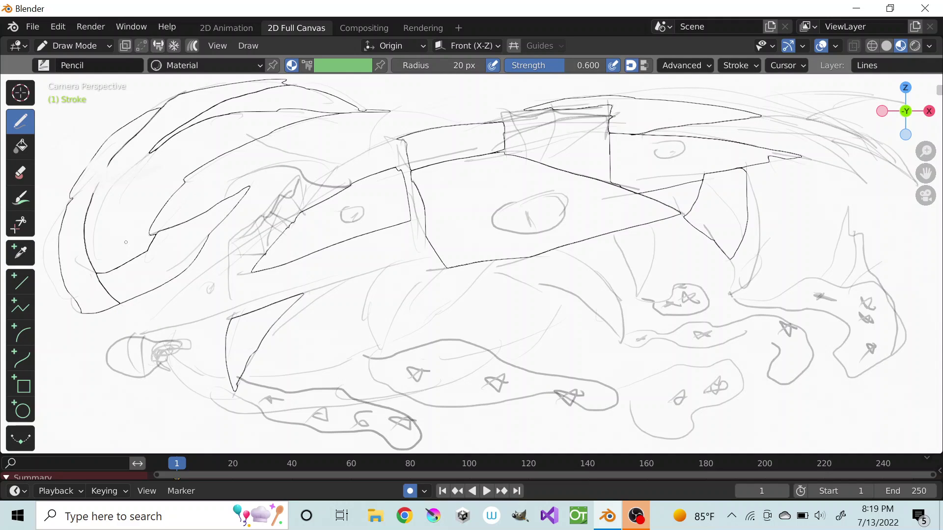
{"action": "right_click", "coordinate": [113, 231]}
Leave the interaction mode unchanged, switch to the 2D Animation workspace and scroll down to the colour palette.
{"action": "left_click", "coordinate": [73, 45]}
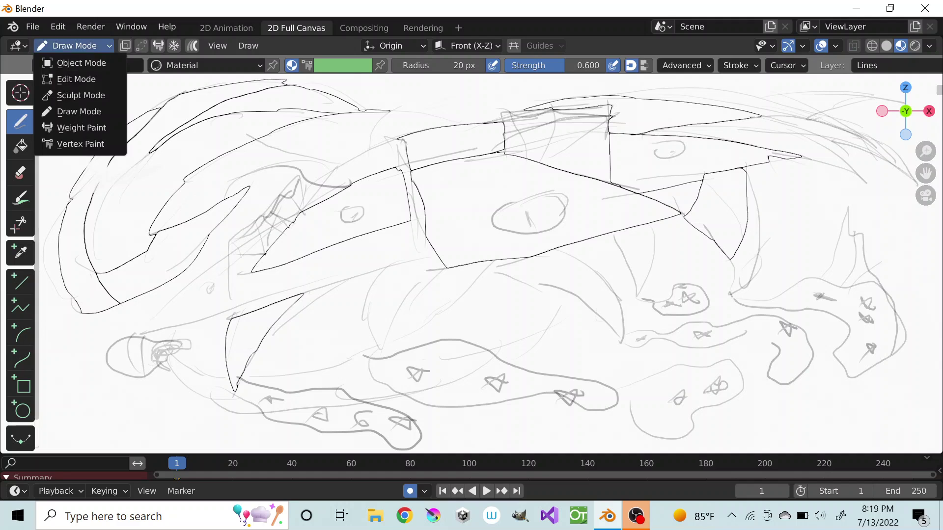
{"action": "key", "text": "Escape"}
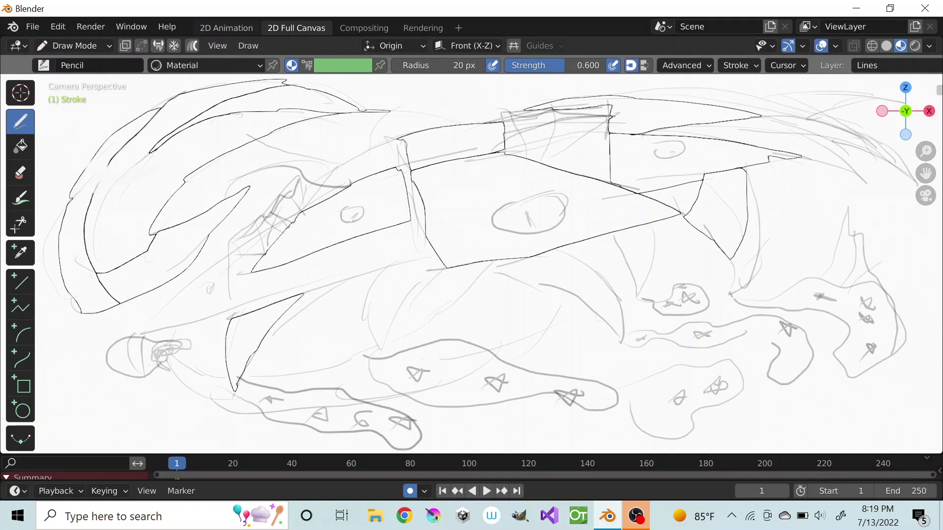
{"action": "key", "text": "ctrl+Page_Up"}
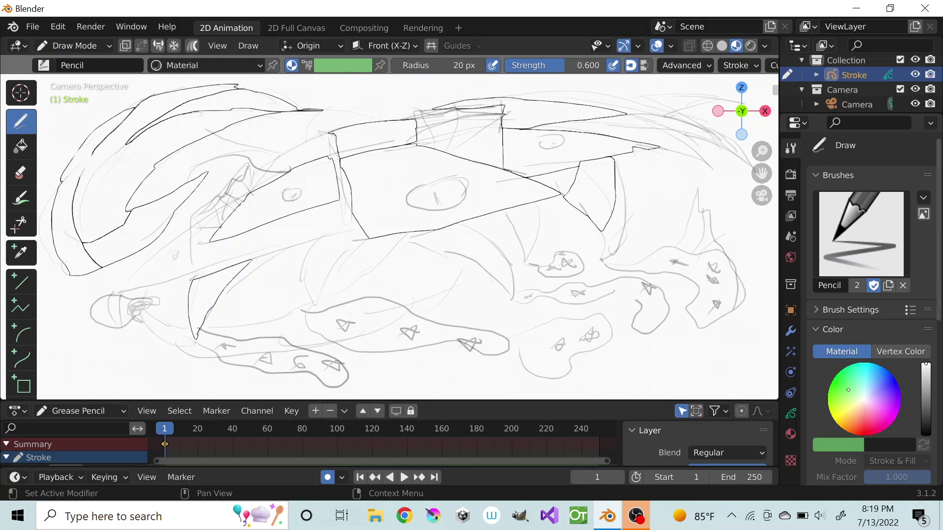
{"action": "scroll", "coordinate": [872, 319], "scroll_direction": "down", "scroll_amount": 10}
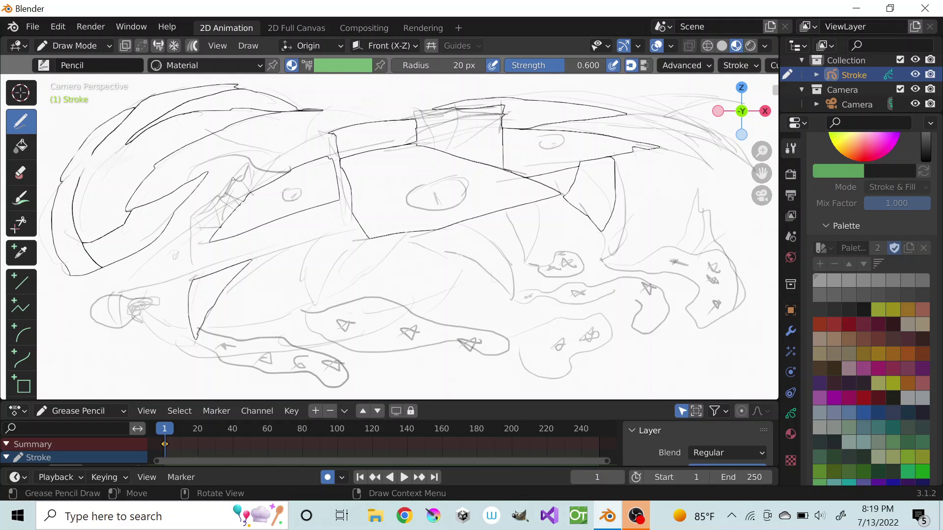
{"action": "right_click", "coordinate": [344, 91]}
Select the Fill tool and try filling the head, upper body and upper wing panels.
{"action": "left_click", "coordinate": [20, 146]}
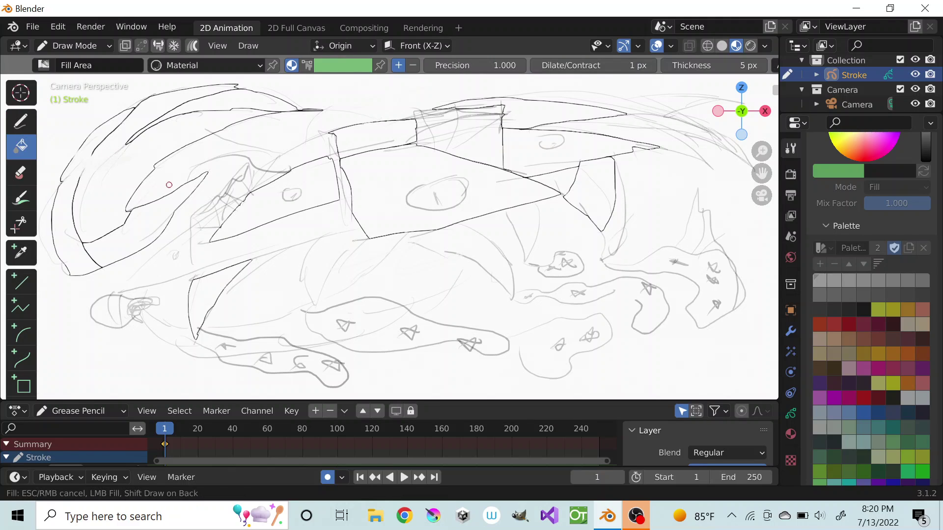
{"action": "left_click_drag", "start_coordinate": [169, 185], "coordinate": [201, 165]}
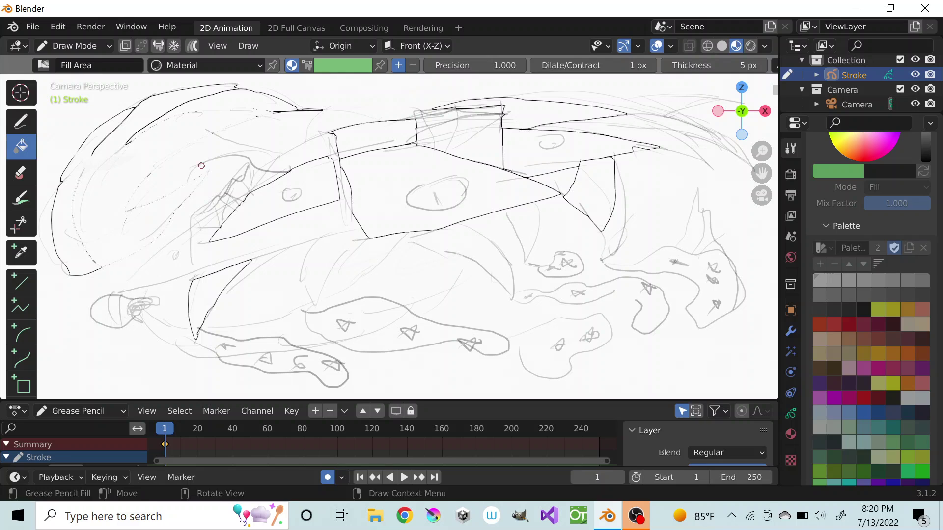
{"action": "left_click", "coordinate": [221, 152]}
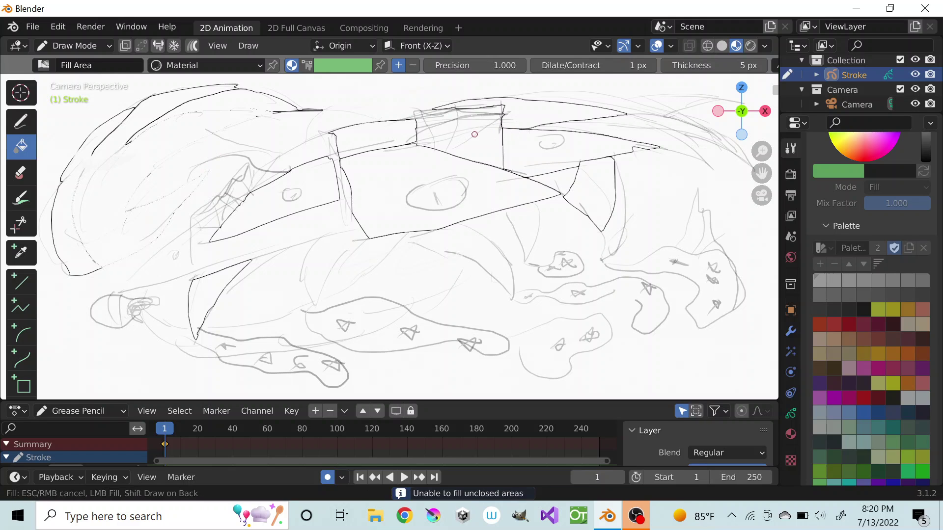
{"action": "left_click", "coordinate": [446, 124]}
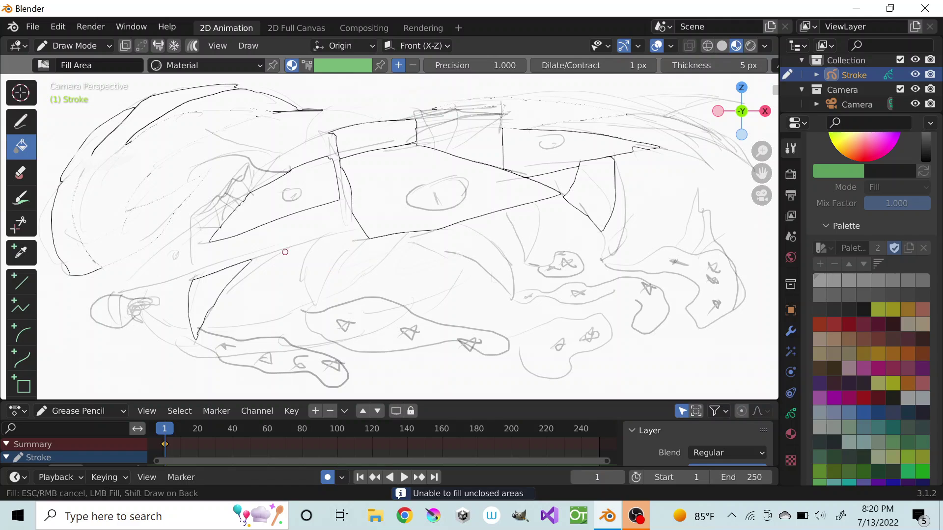
Retry fills on the left wing and right body panel, each reporting 'Unable to fill unclosed areas'.
{"action": "left_click", "coordinate": [278, 215]}
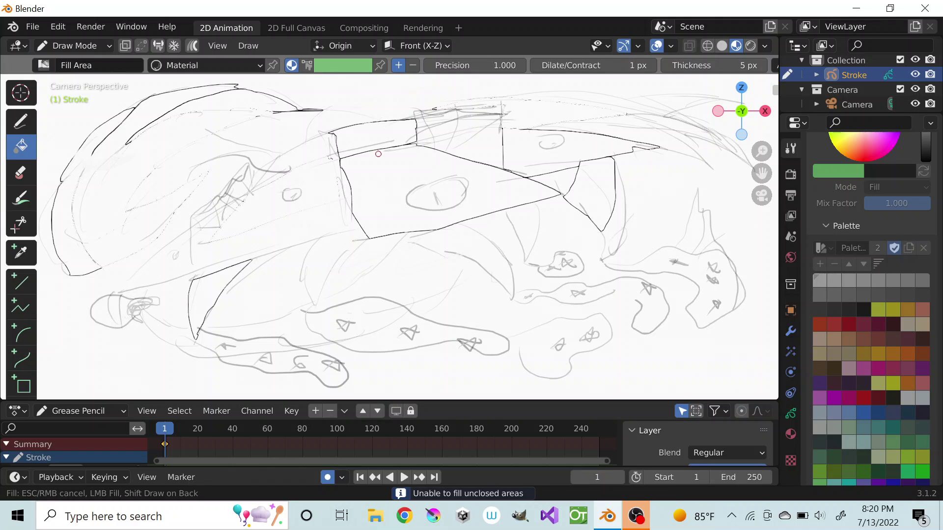
{"action": "left_click", "coordinate": [163, 227]}
{"action": "left_click", "coordinate": [192, 182]}
{"action": "left_click", "coordinate": [592, 173]}
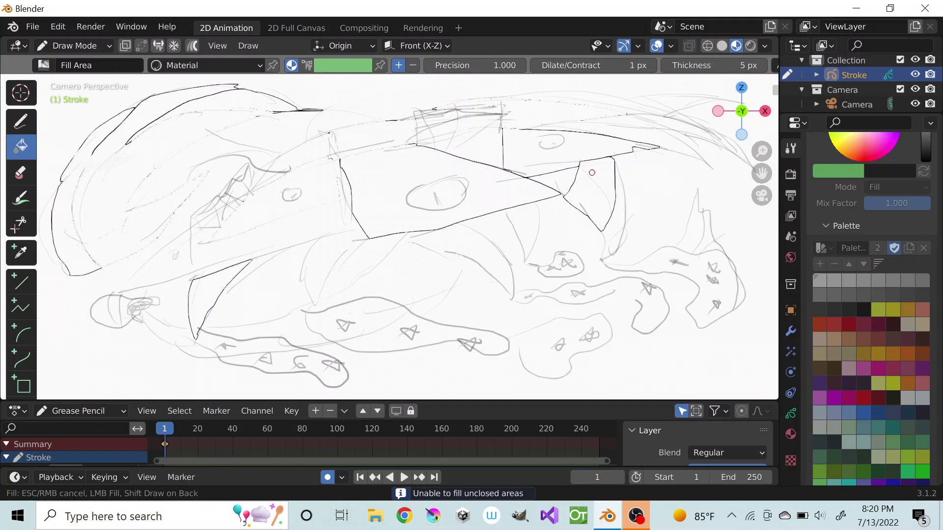